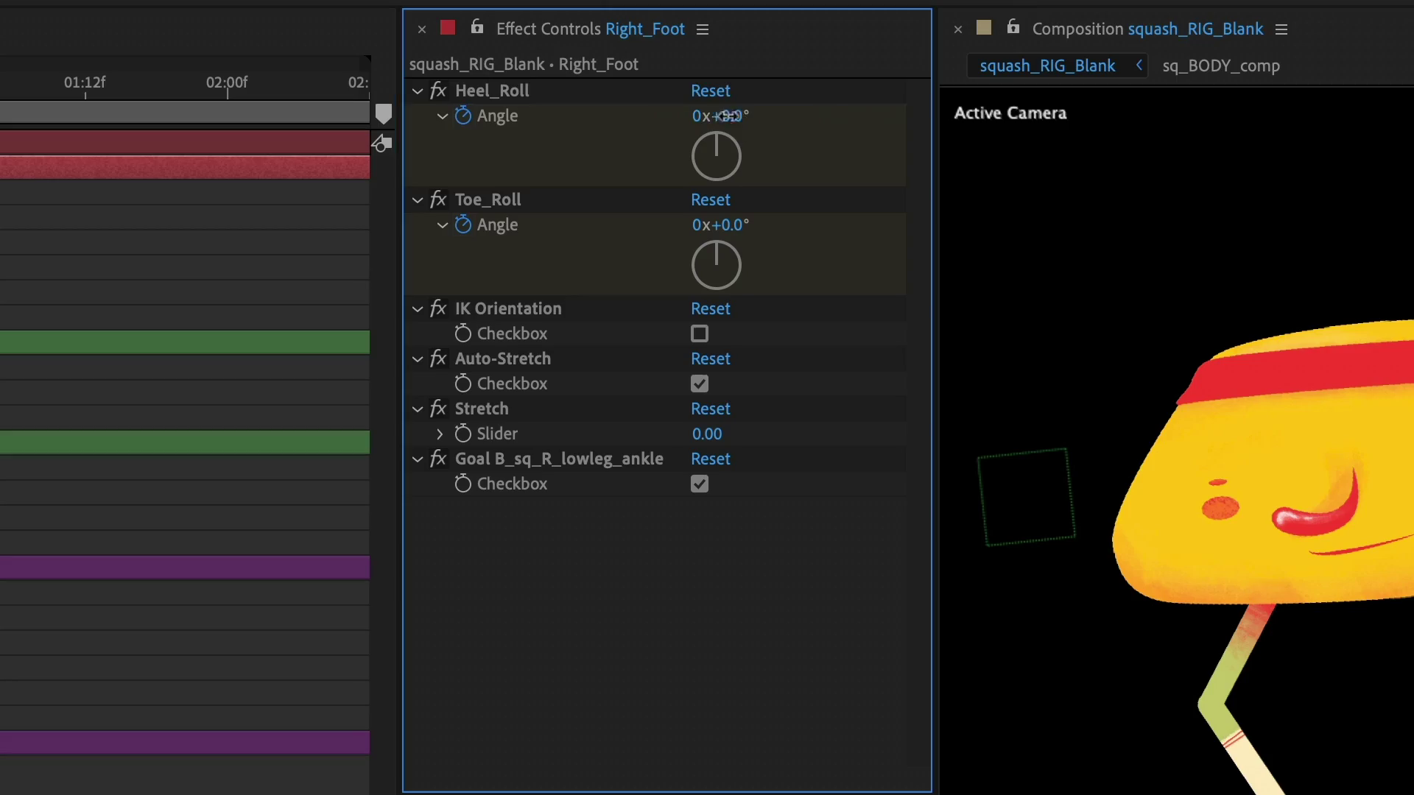
# - Scrub the Right_Foot Heel_Roll Angle down to about -23° to show the foot bending
pyautogui.moveTo(725, 116); pyautogui.dragTo(662, 118)
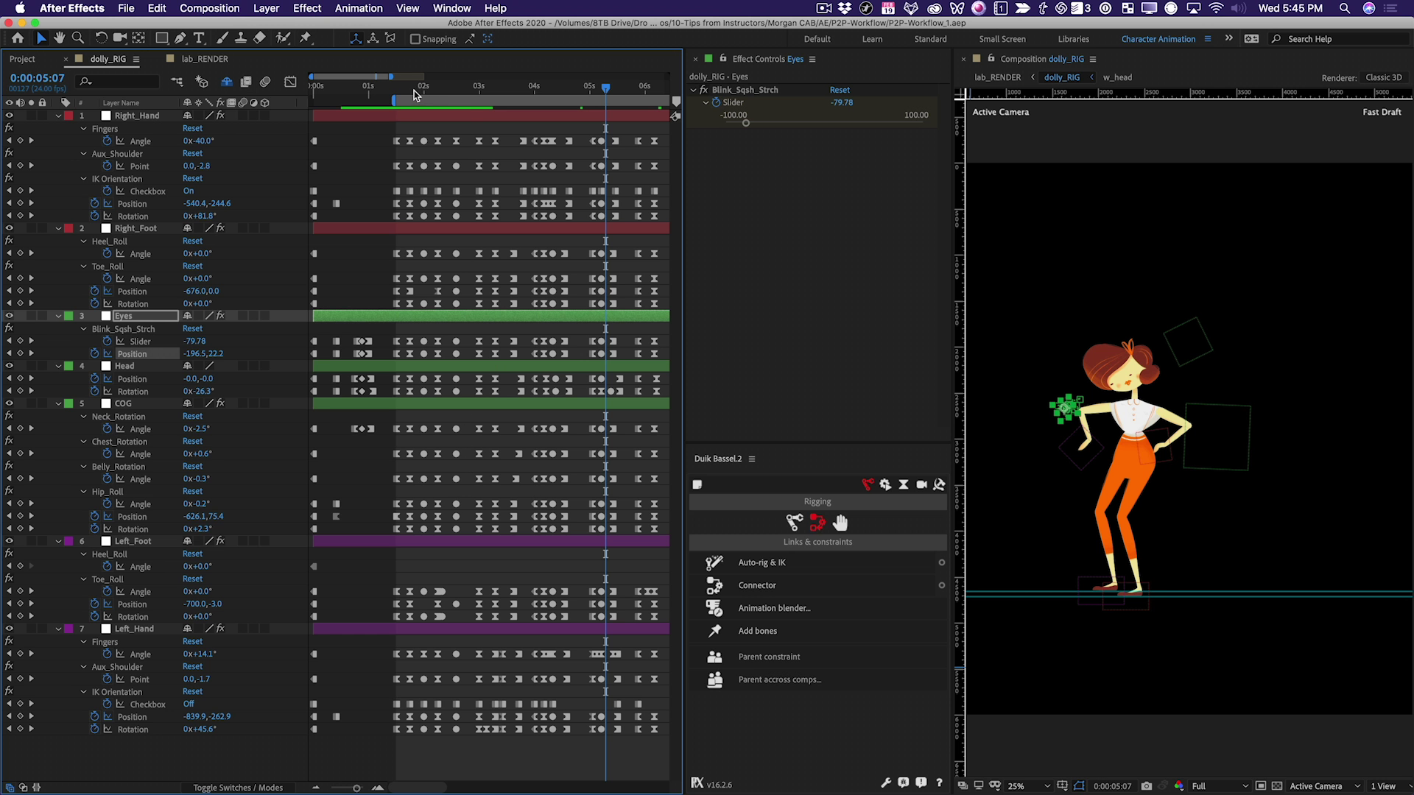
# - Scrub the dolly_RIG timeline to review its keyed poses
pyautogui.moveTo(414, 91); pyautogui.dragTo(581, 91)
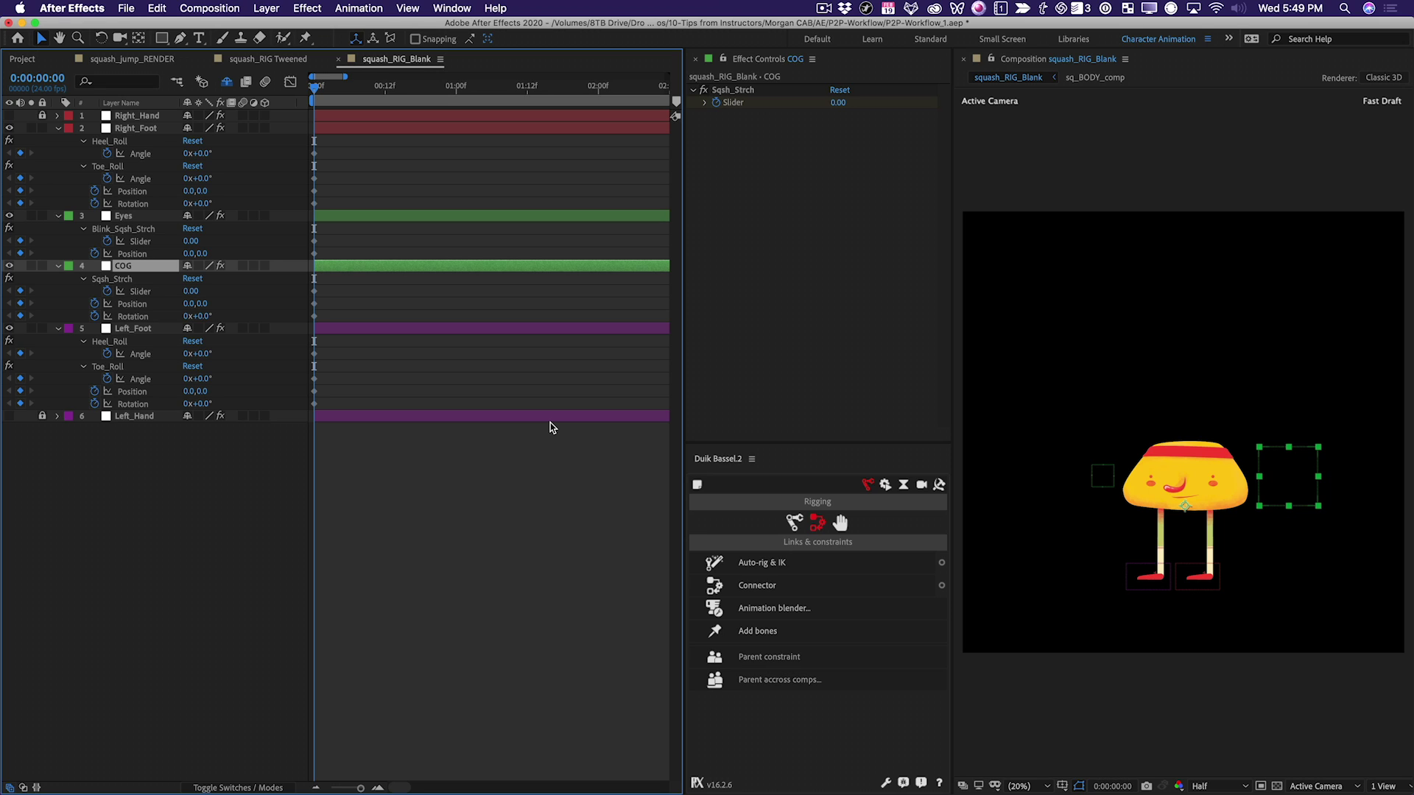
# - Lower the COG at frame 5, then raise the COG and both feet around frames 11–12
pyautogui.press('pagedown')
pyautogui.press('pagedown')
pyautogui.press('pagedown')
pyautogui.press('pagedown')
pyautogui.press('pagedown')
pyautogui.moveTo(1289, 486); pyautogui.dragTo(1254, 494)
pyautogui.press('pagedown')
pyautogui.press('pagedown')
pyautogui.press('pagedown')
pyautogui.press('pagedown')
pyautogui.press('pagedown')
pyautogui.press('pagedown')
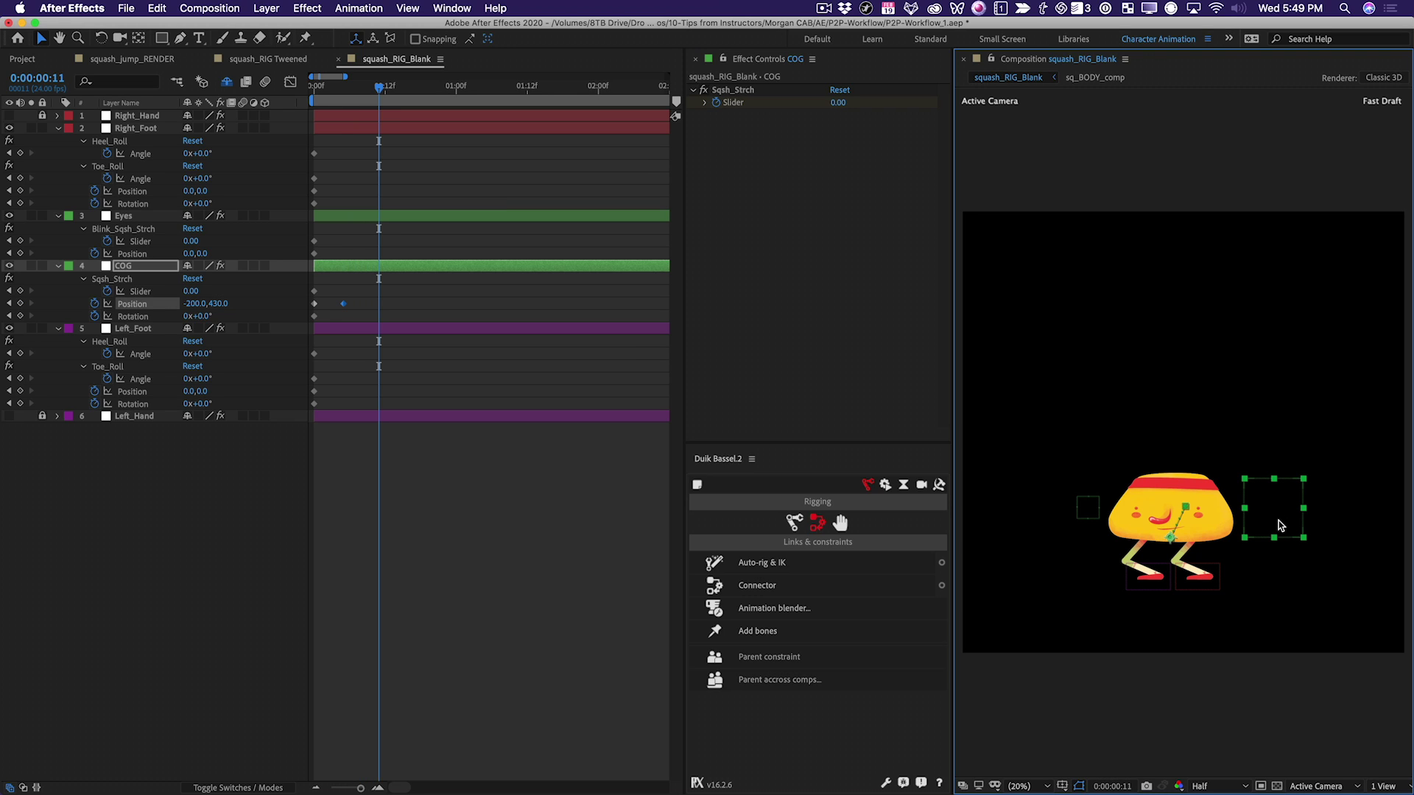
pyautogui.moveTo(1278, 524); pyautogui.dragTo(1274, 473)
pyautogui.moveTo(1199, 577); pyautogui.dragTo(1144, 556)
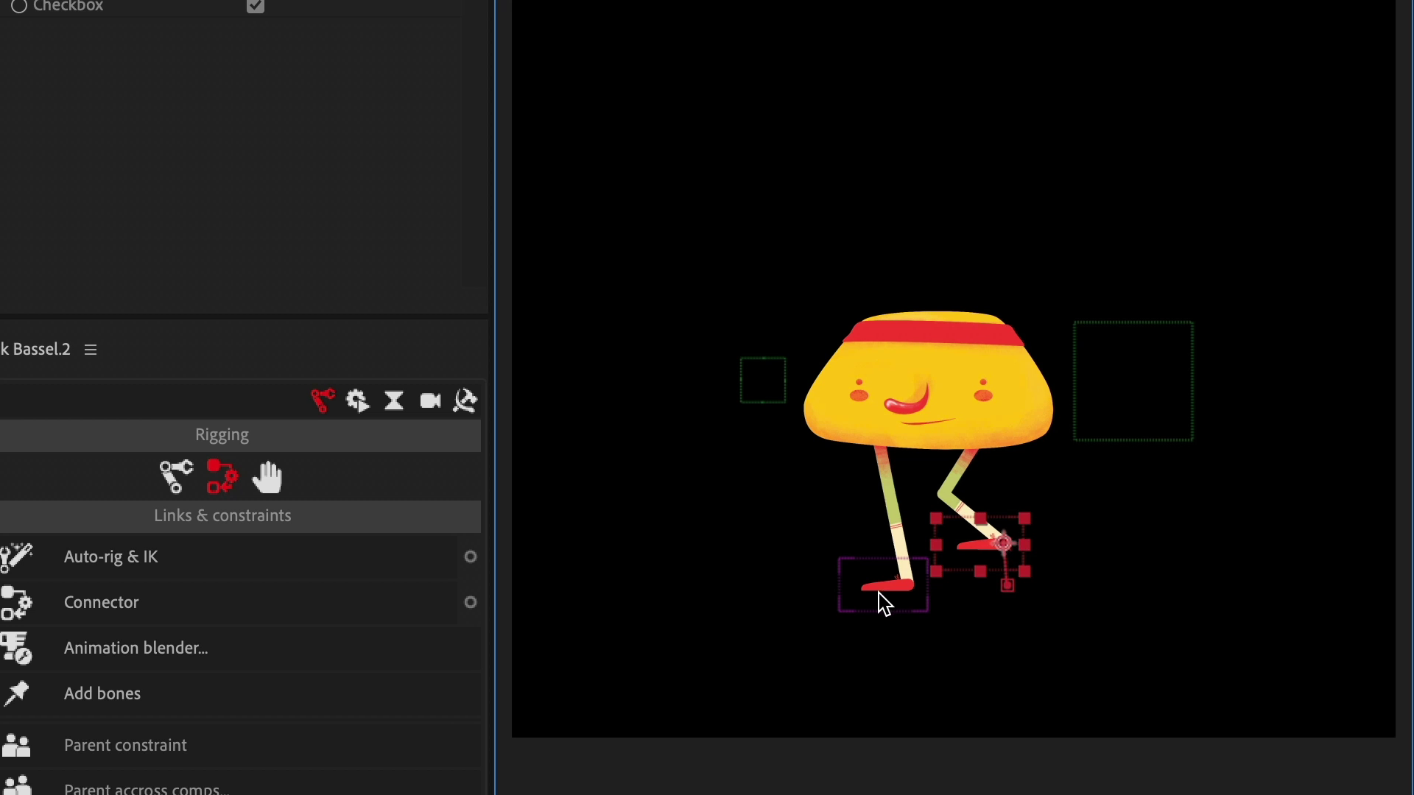
pyautogui.moveTo(880, 544); pyautogui.dragTo(886, 529)
pyautogui.moveTo(1126, 401); pyautogui.dragTo(1127, 346)
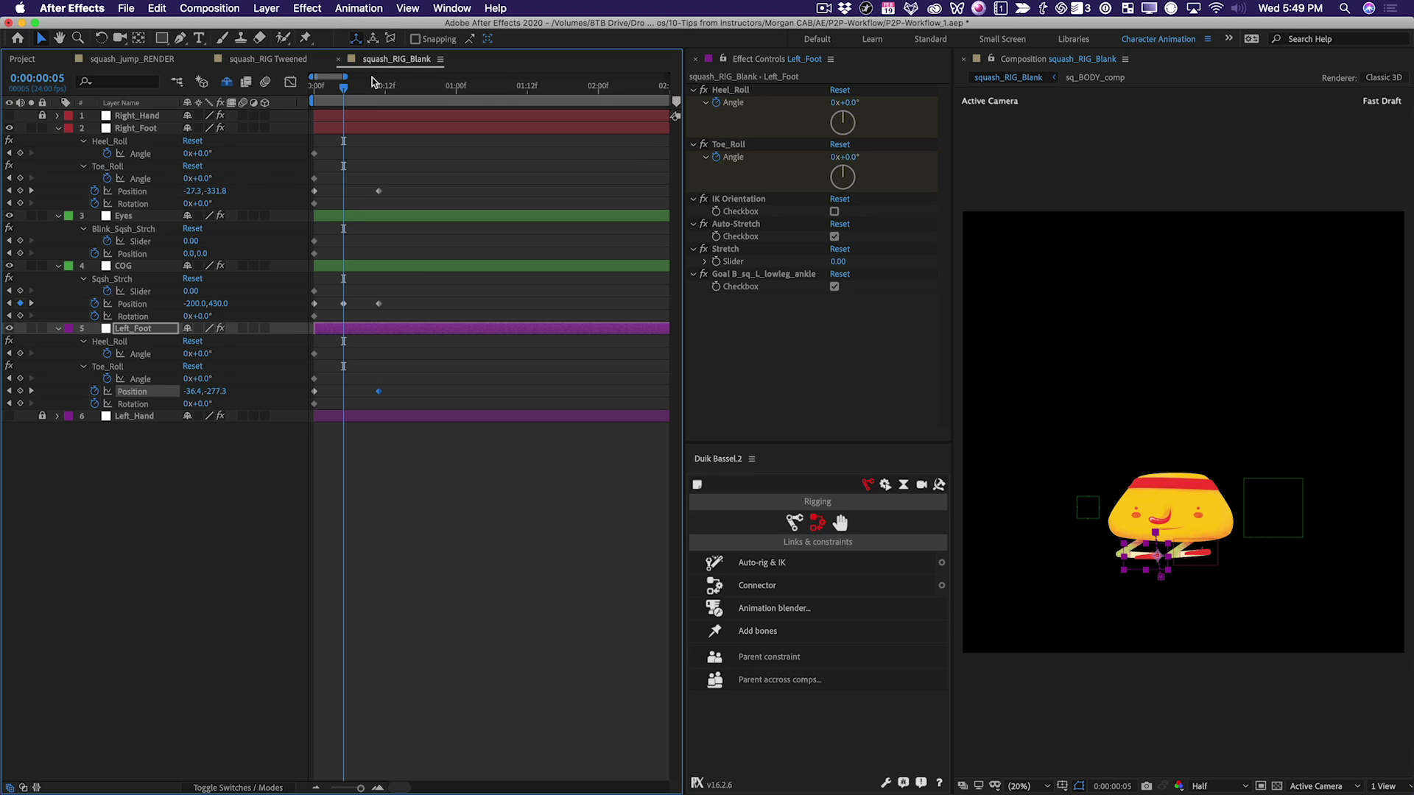
pyautogui.moveTo(368, 87); pyautogui.dragTo(385, 87)
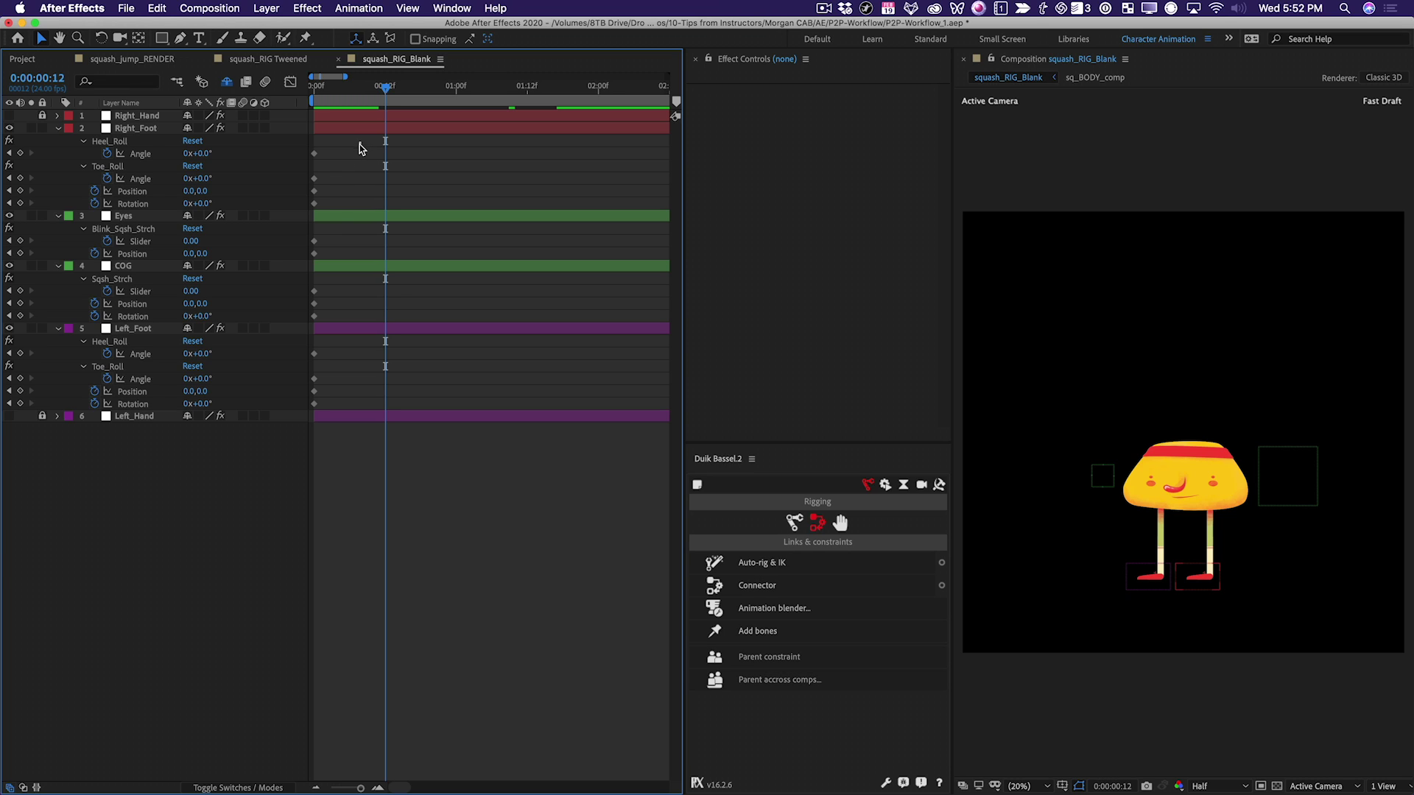
# - Convert all frame-0 keyframes with Toggle Hold Keyframe, then deselect everything
pyautogui.moveTo(360, 143); pyautogui.dragTo(286, 436)
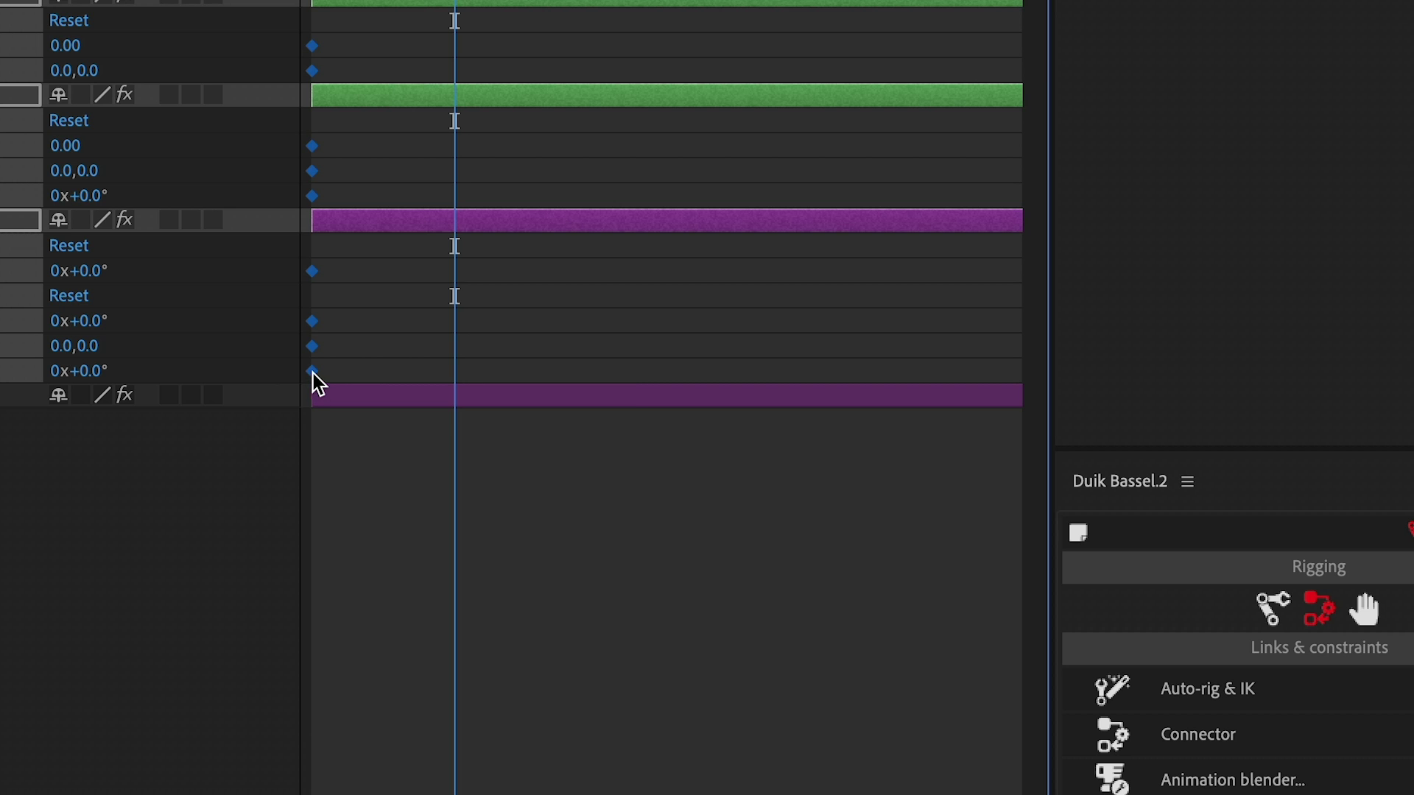
pyautogui.rightClick(315, 406)
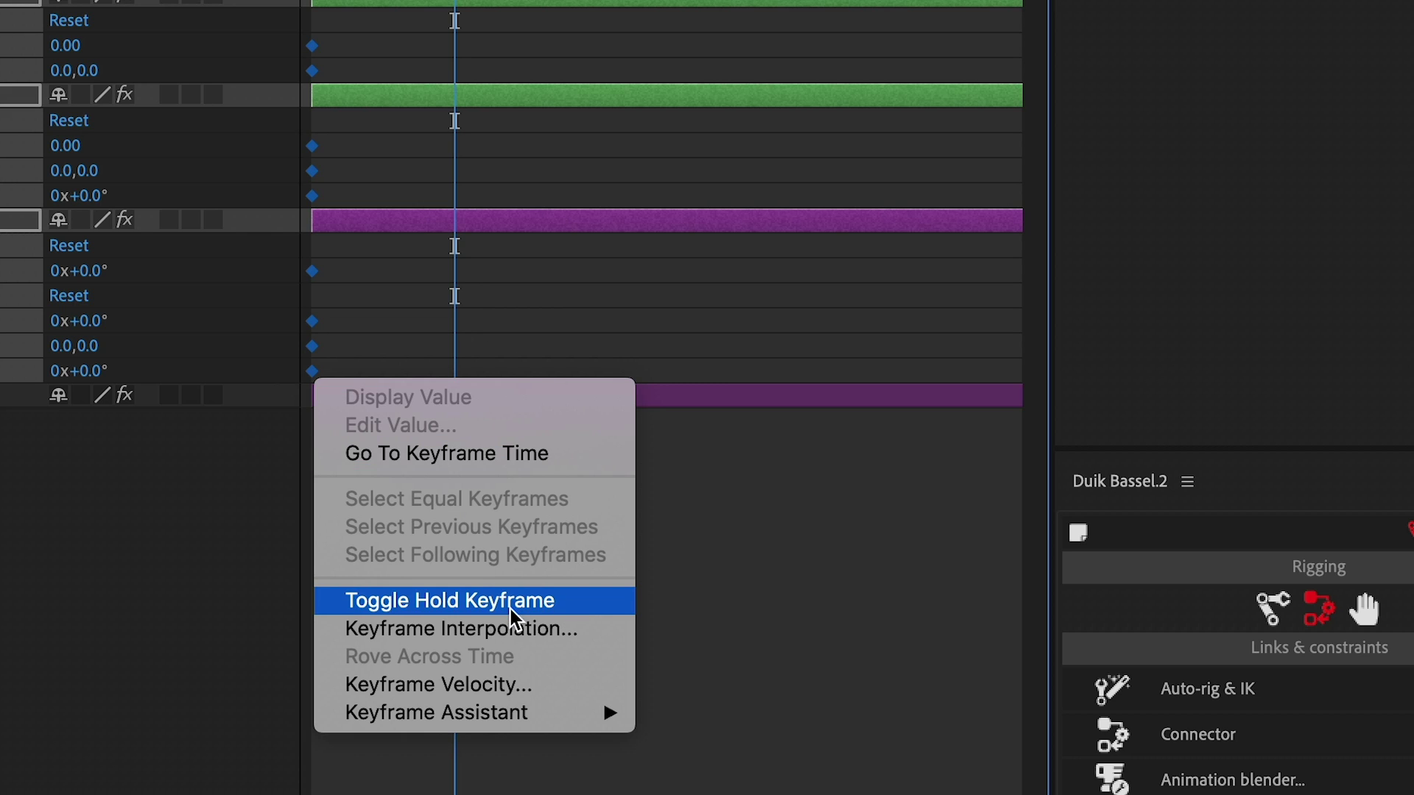
pyautogui.click(587, 607)
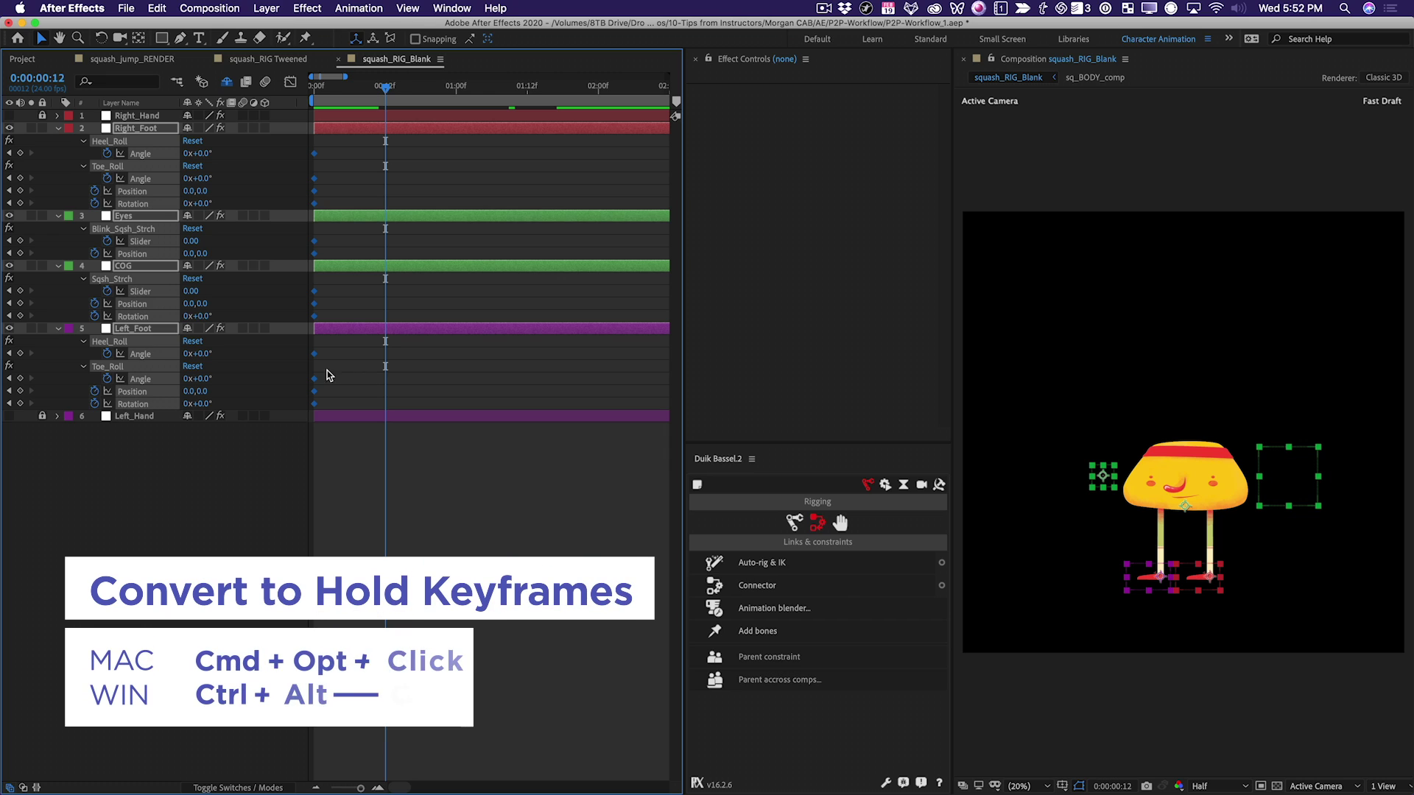
pyautogui.click(441, 487)
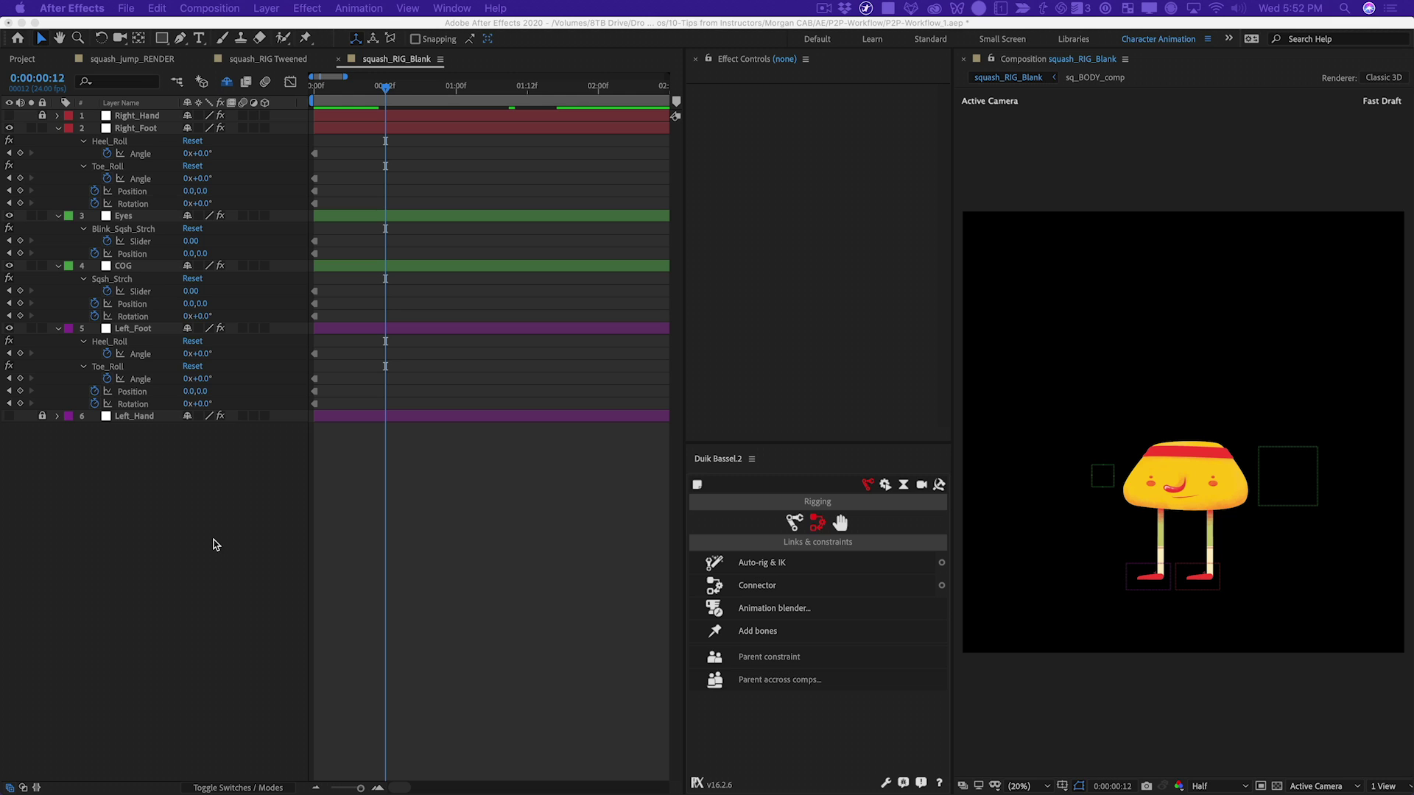
# - Lower the COG controller into a squash and rotate it to -6°
pyautogui.click(1288, 478)
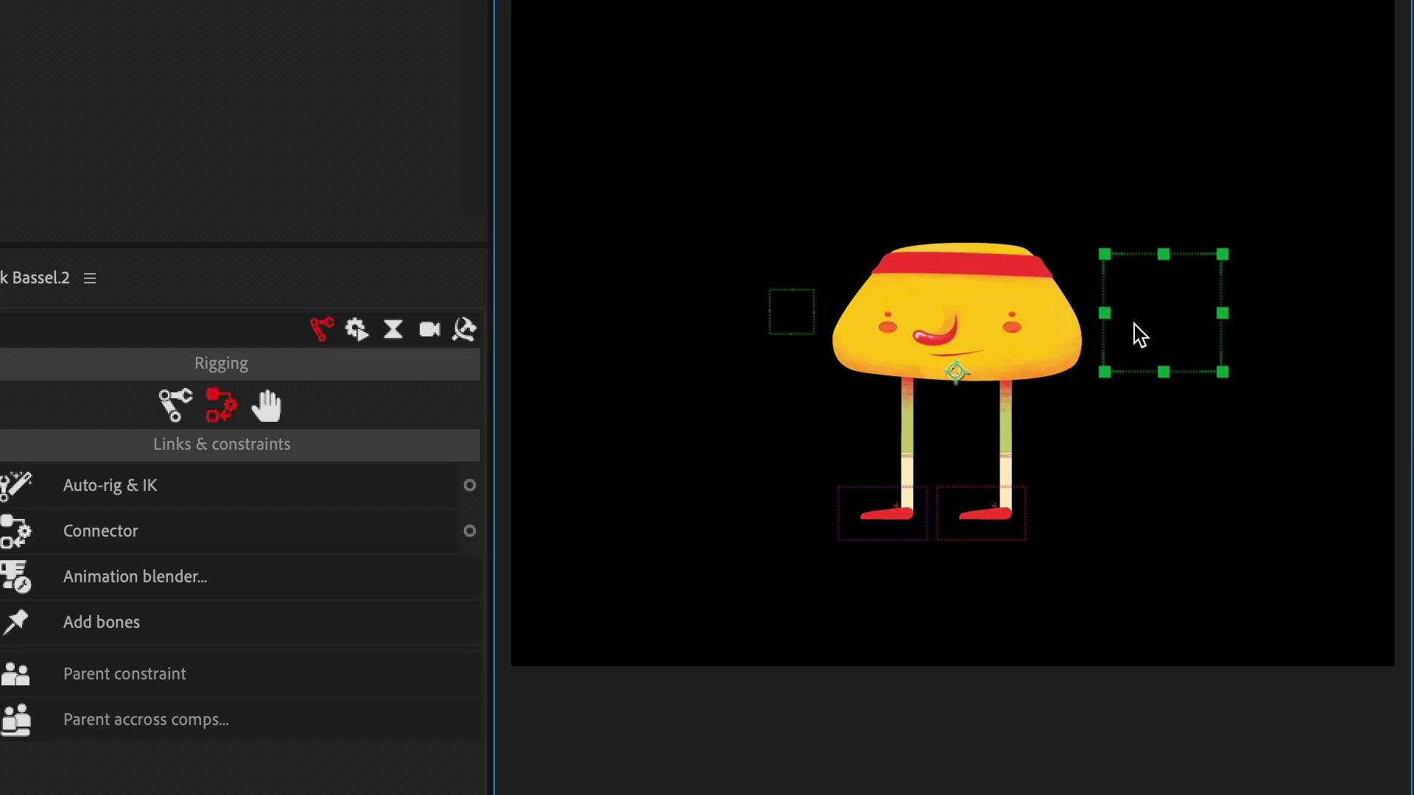
pyautogui.moveTo(1134, 324); pyautogui.dragTo(1097, 410)
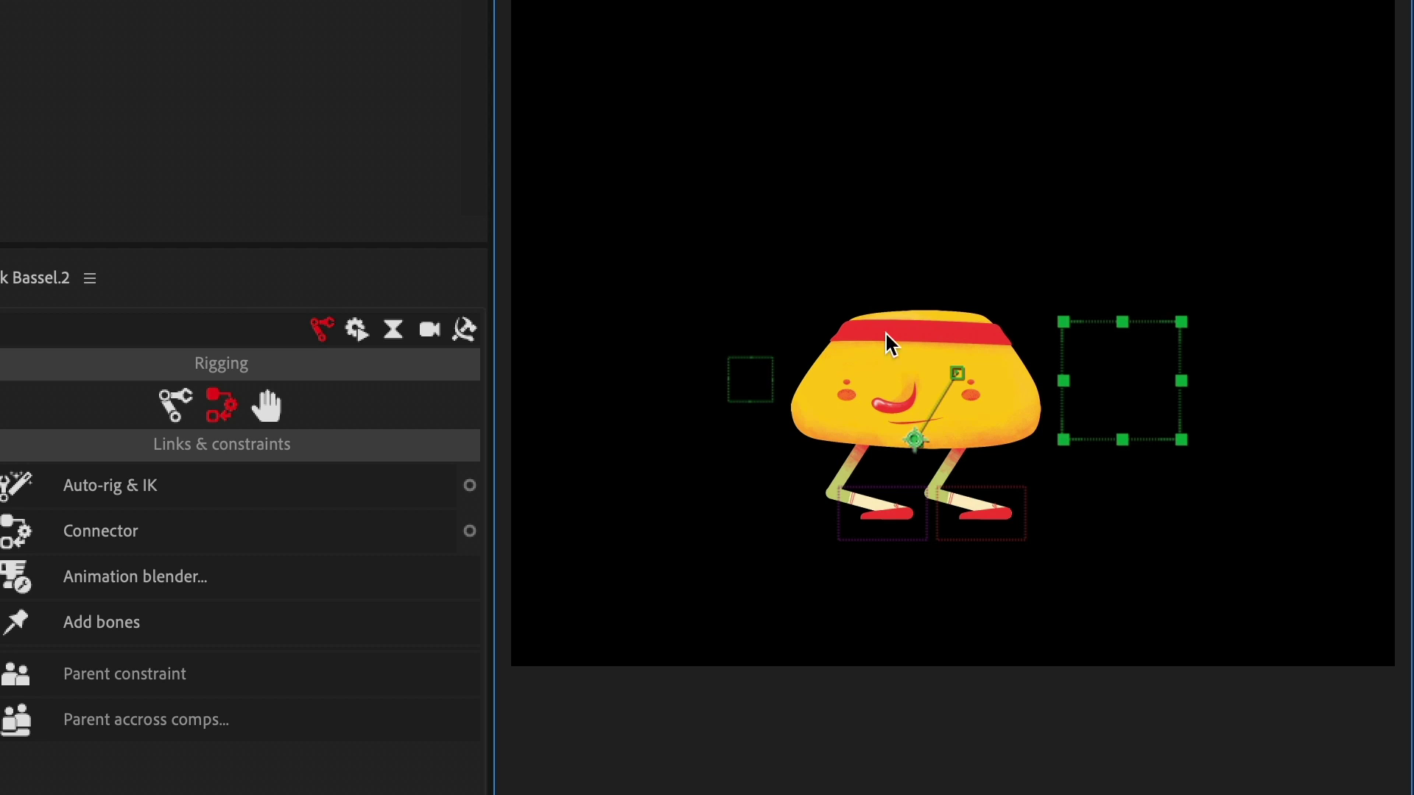
pyautogui.press('w')
pyautogui.moveTo(1150, 402); pyautogui.dragTo(1145, 377)
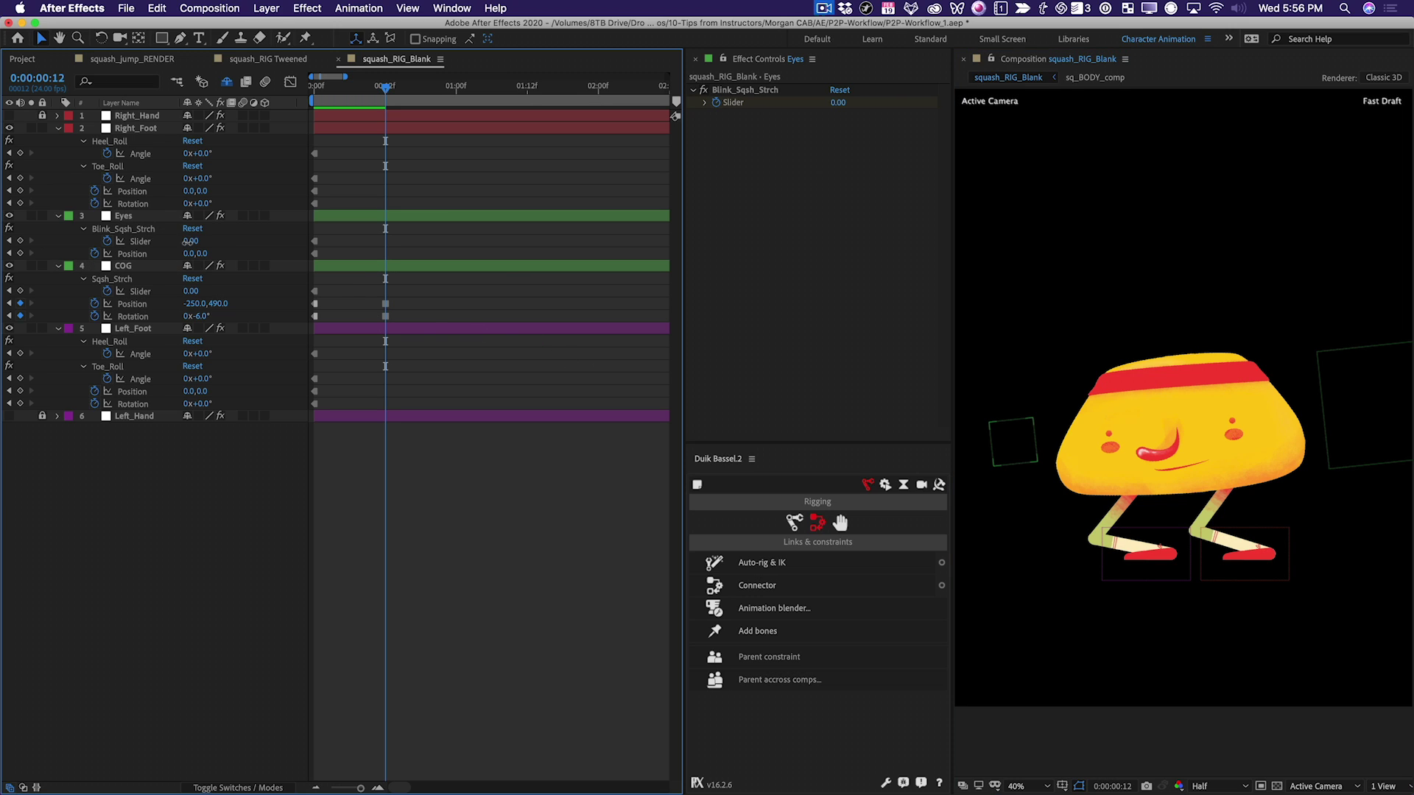
# - Key the Eyes Blink_Sqsh_Strch slider at -100 and reposition the COG to -110,640
pyautogui.moveTo(184, 242); pyautogui.dragTo(122, 245)
pyautogui.click(1325, 390)
pyautogui.hscroll(2, 1324, 391)
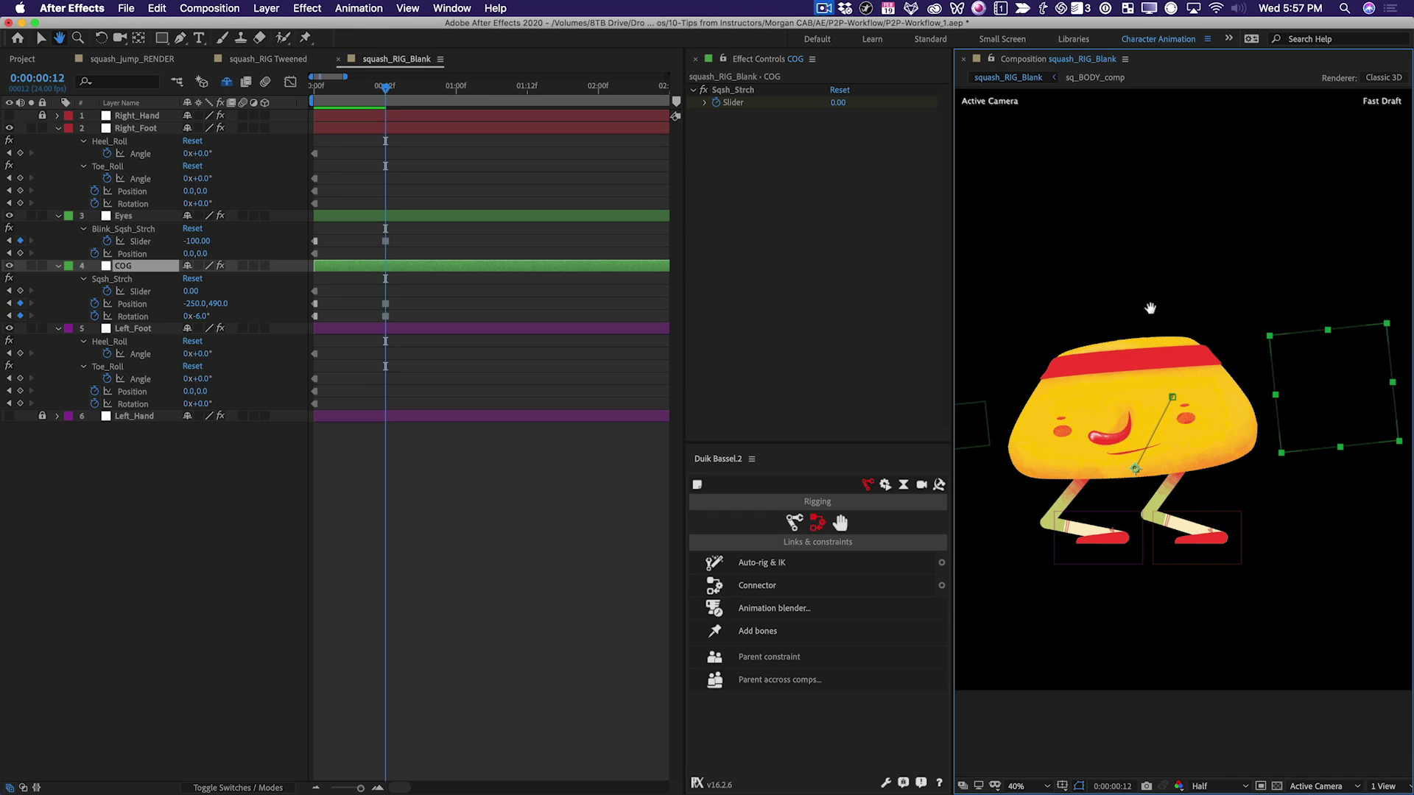
pyautogui.moveTo(1324, 387); pyautogui.dragTo(1352, 415)
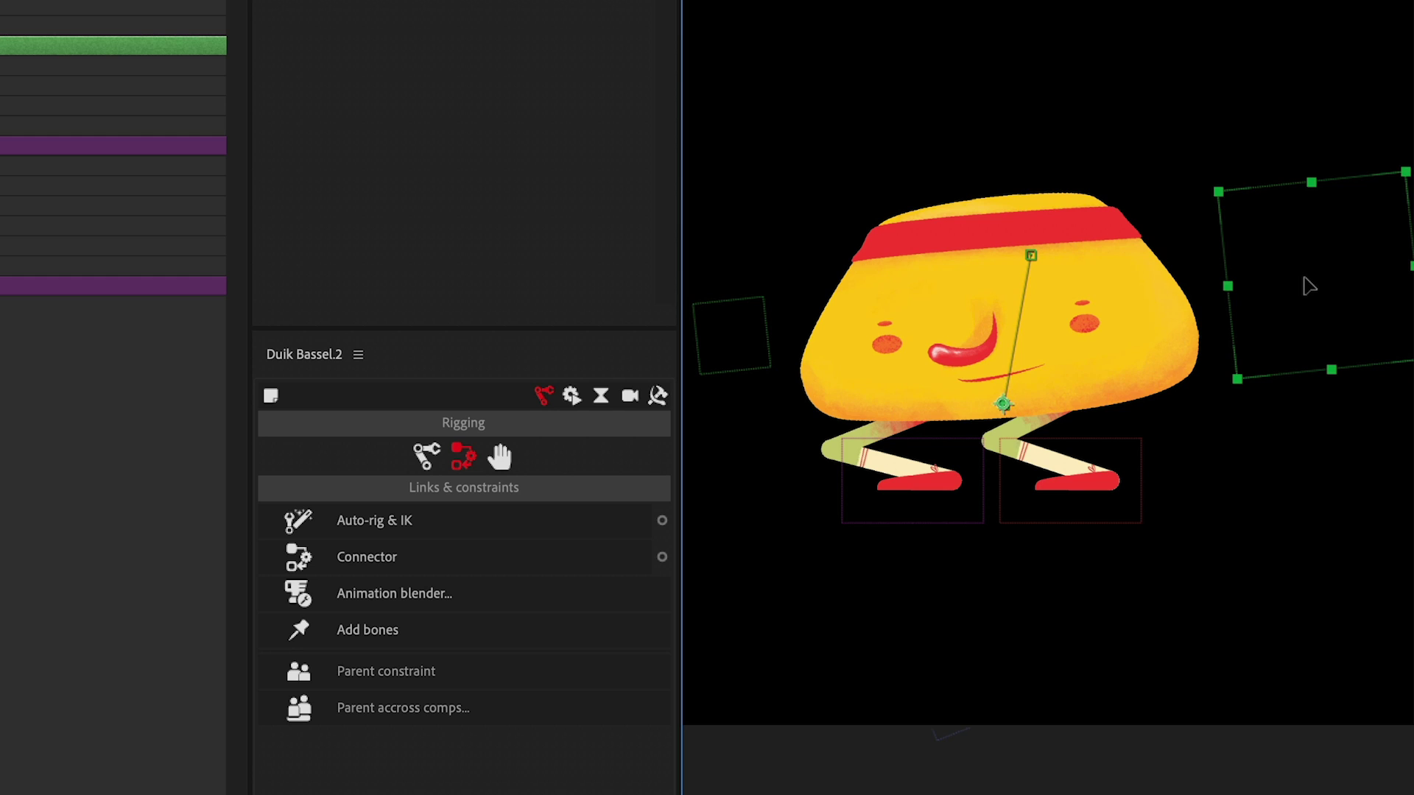
pyautogui.moveTo(1307, 285); pyautogui.dragTo(1306, 284)
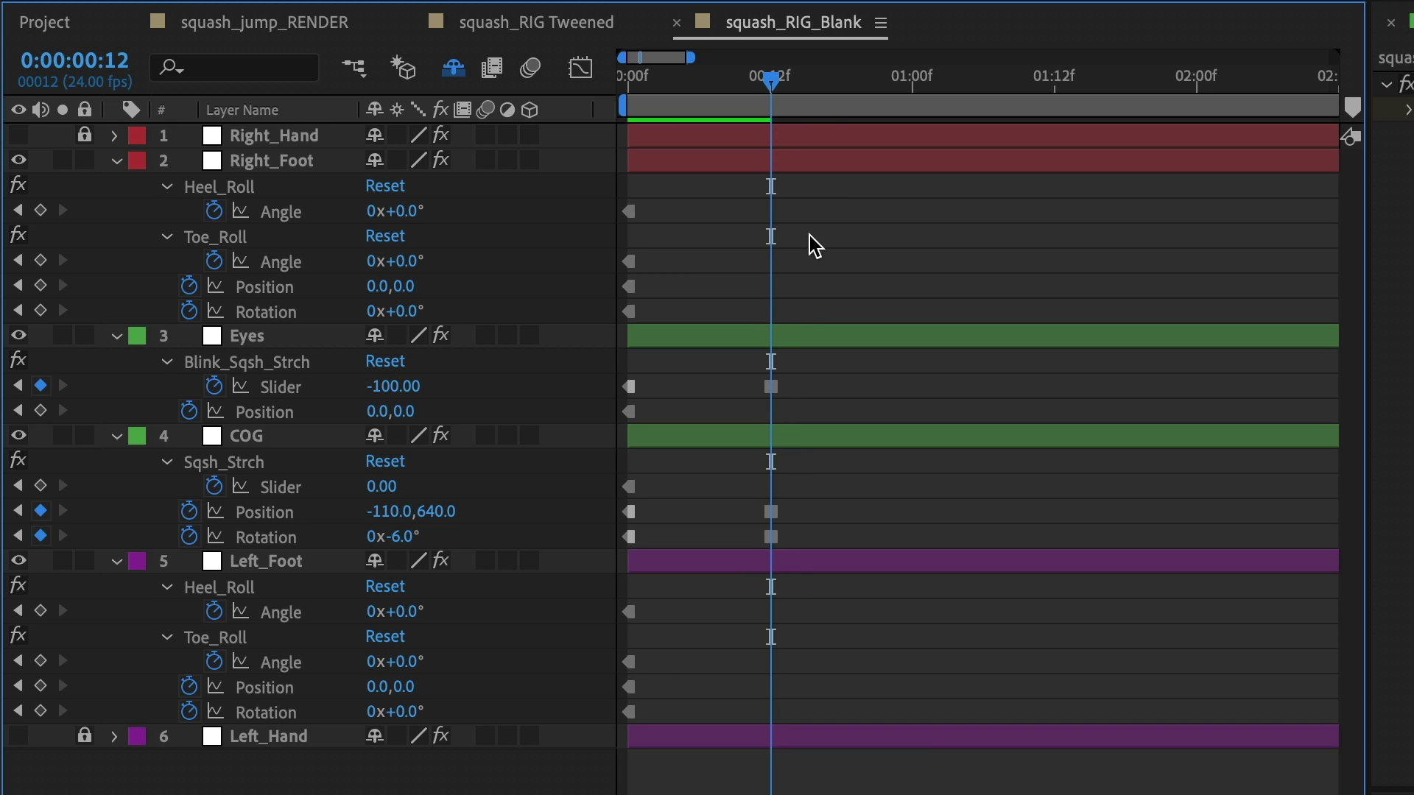
# - At frame 12, add keyframes to all unkeyed feet, Eyes and COG properties
pyautogui.moveTo(923, 80); pyautogui.dragTo(771, 81)
pyautogui.click(41, 211)
pyautogui.click(40, 261)
pyautogui.click(41, 286)
pyautogui.click(40, 311)
pyautogui.click(41, 412)
pyautogui.click(40, 486)
pyautogui.click(41, 612)
pyautogui.click(40, 662)
pyautogui.click(41, 687)
pyautogui.click(41, 712)
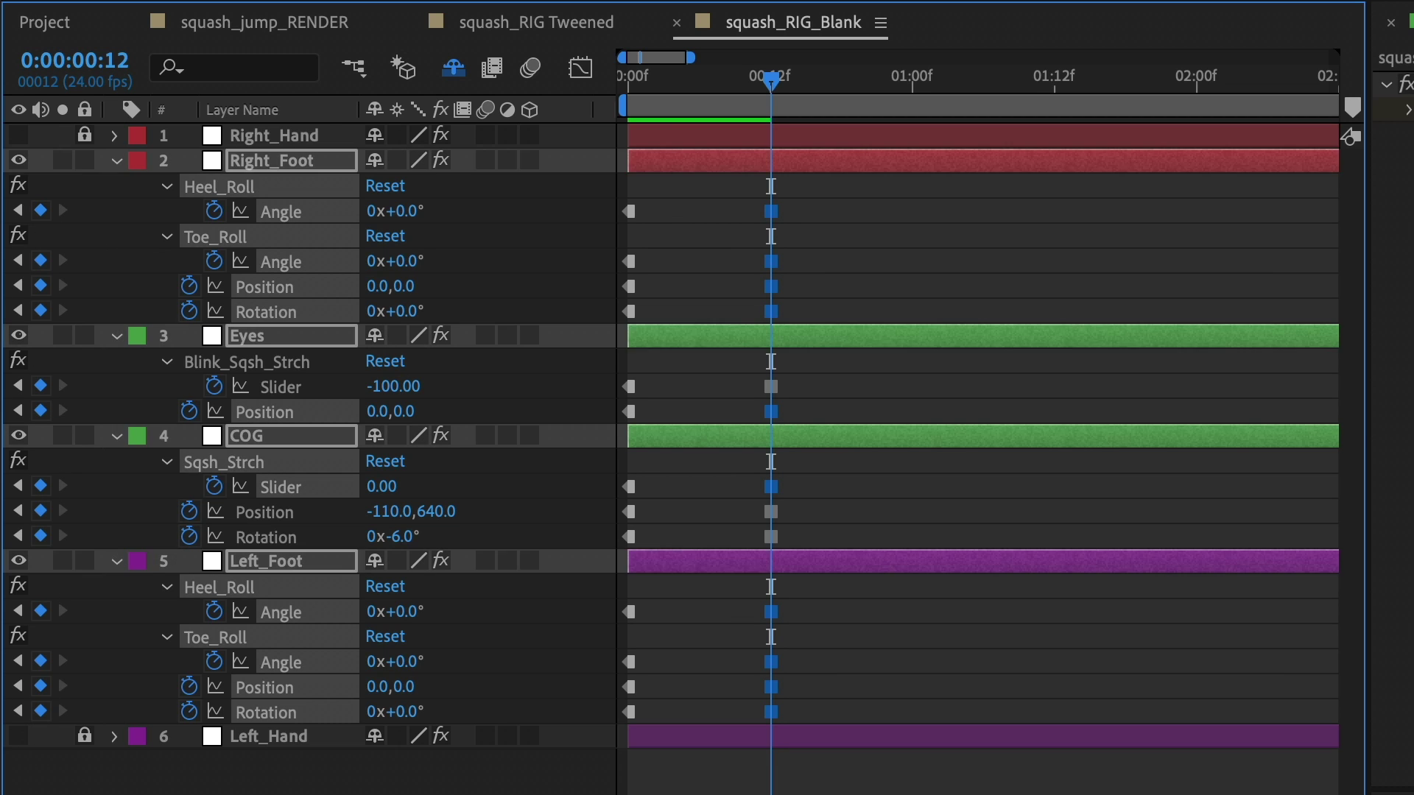
pyautogui.click(894, 129)
pyautogui.moveTo(775, 81); pyautogui.dragTo(877, 87)
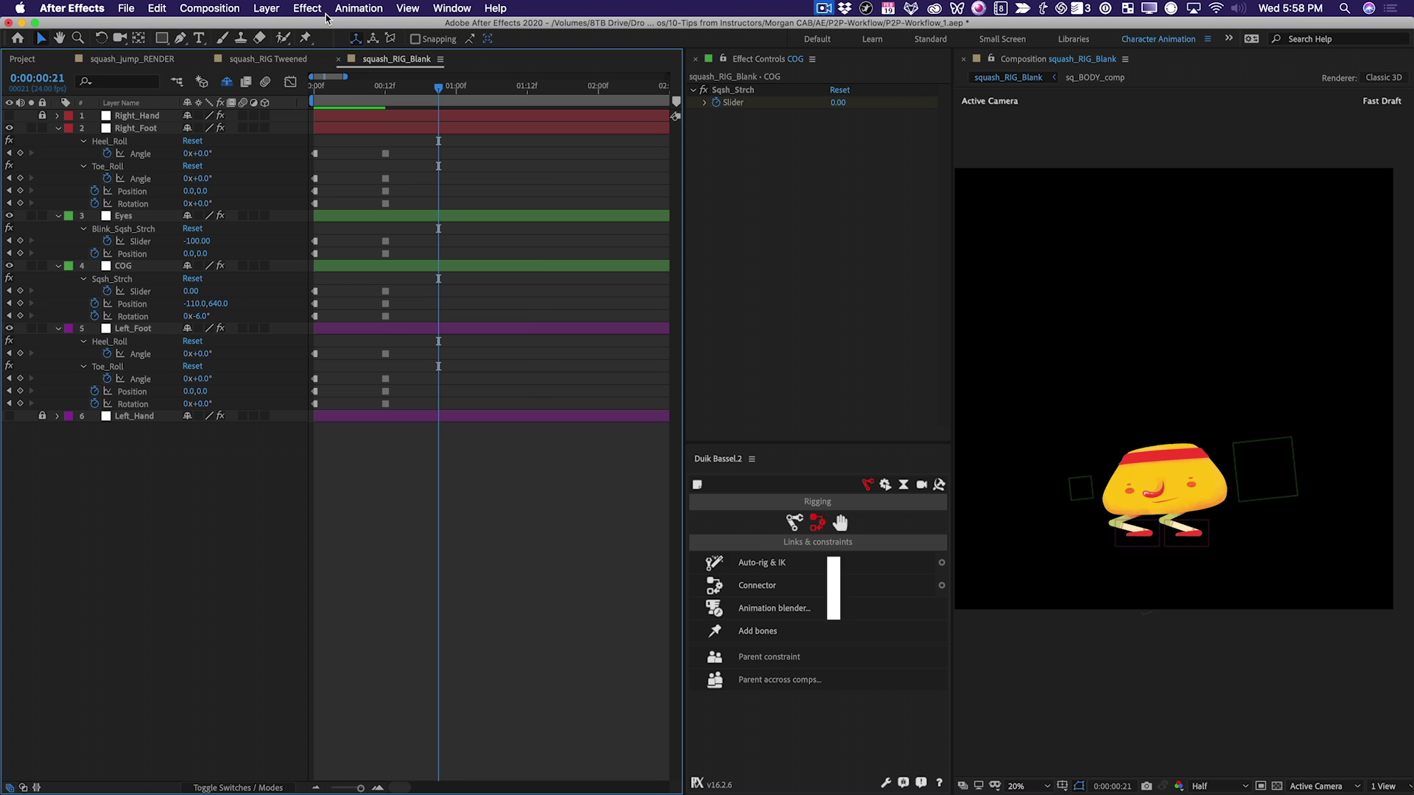
pyautogui.press('j')
pyautogui.press('j')
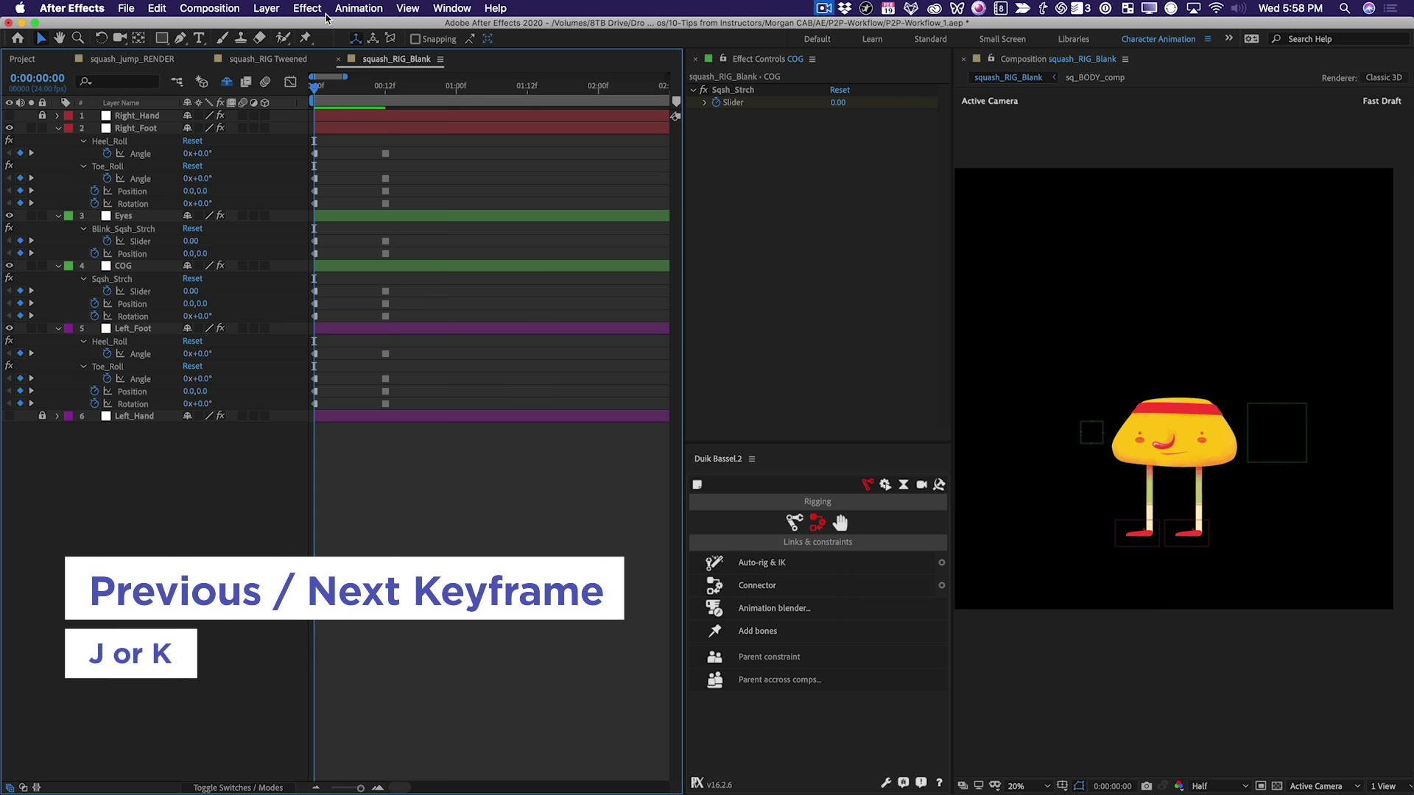
pyautogui.press('k')
pyautogui.press('j')
pyautogui.press('k')
pyautogui.press('j')
pyautogui.press('k')
pyautogui.press('j')
pyautogui.press('k')
pyautogui.press('j')
pyautogui.press('k')
pyautogui.press('j')
pyautogui.press('k')
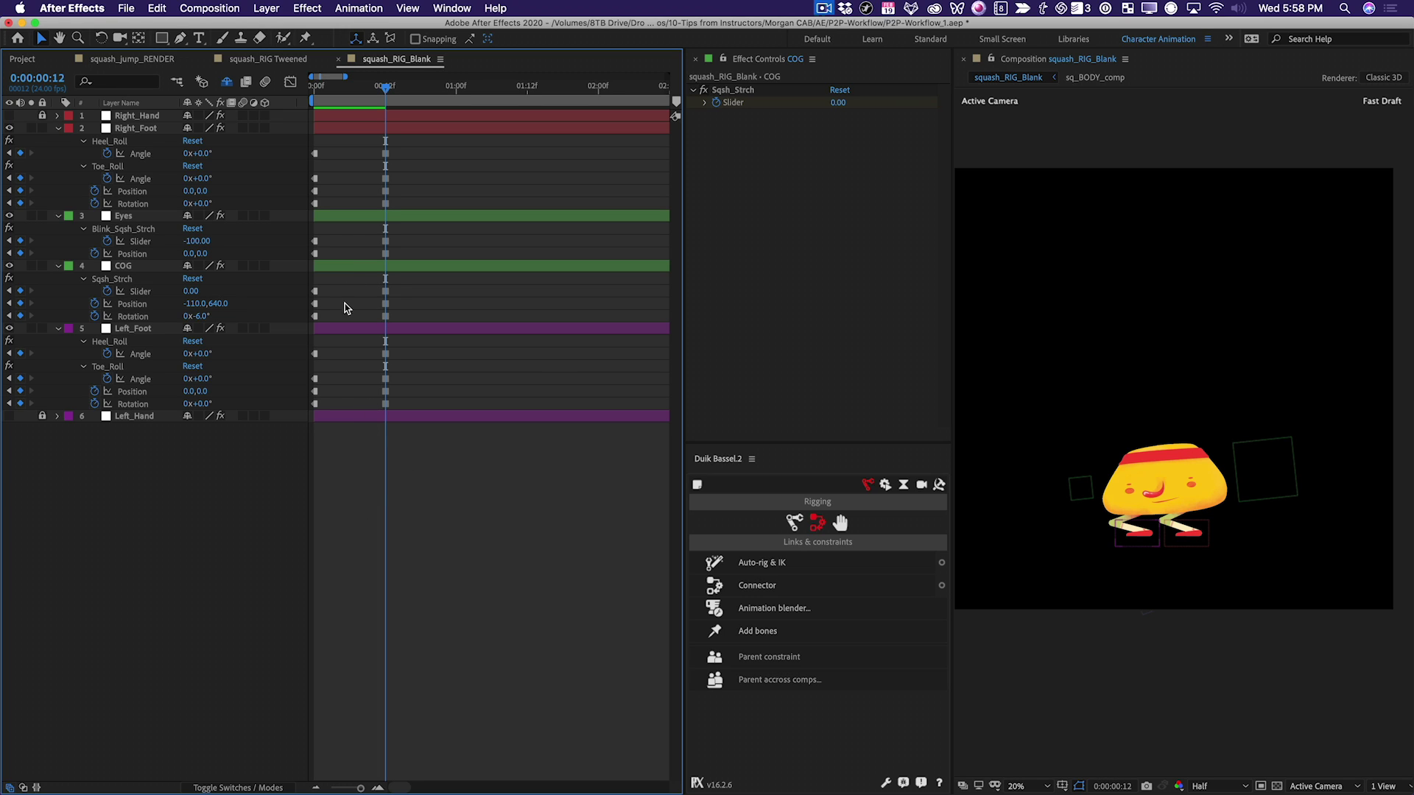
pyautogui.moveTo(453, 88); pyautogui.dragTo(452, 82)
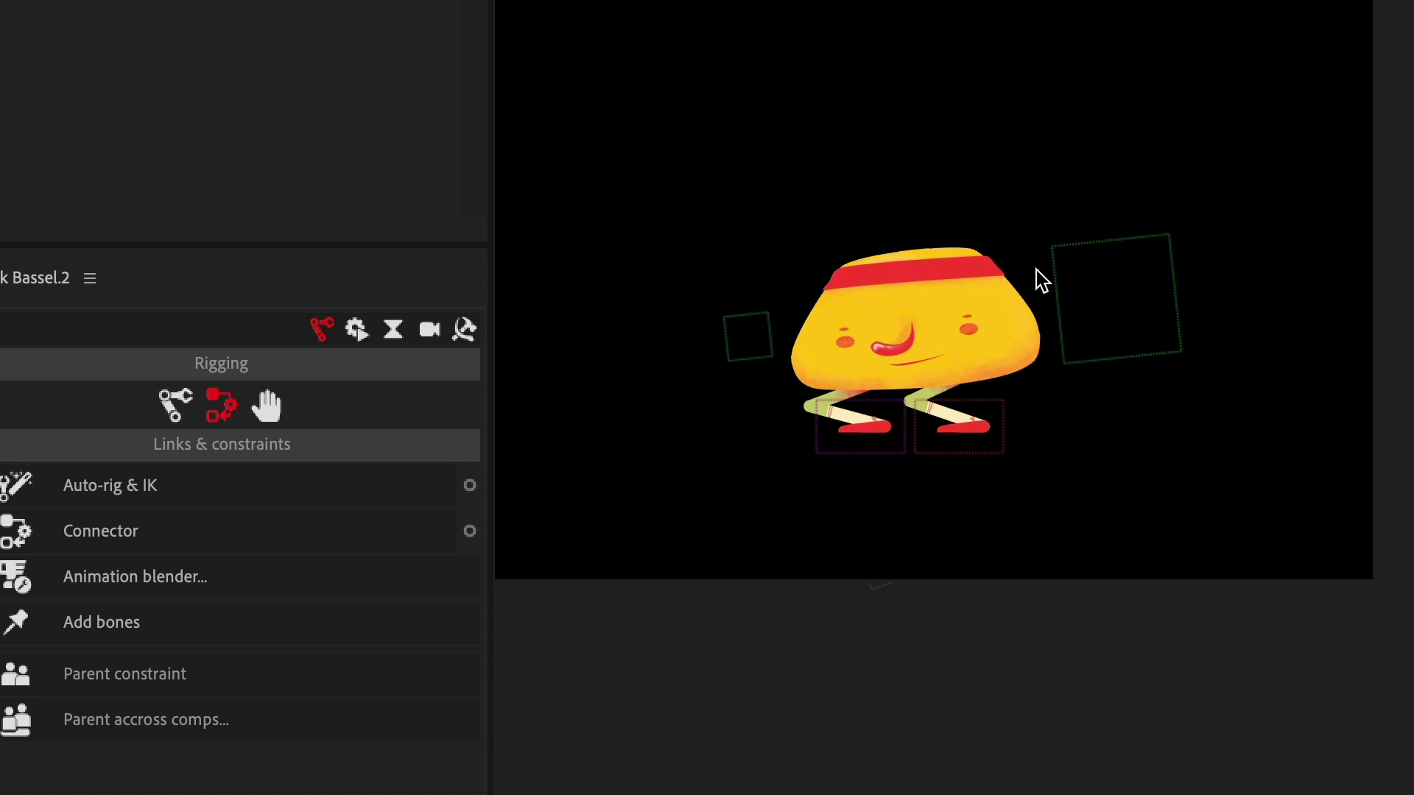
# - Raise the COG to -245,-195 and roll the heels up: left -63°, right -61°
pyautogui.moveTo(1134, 328); pyautogui.dragTo(1120, 302)
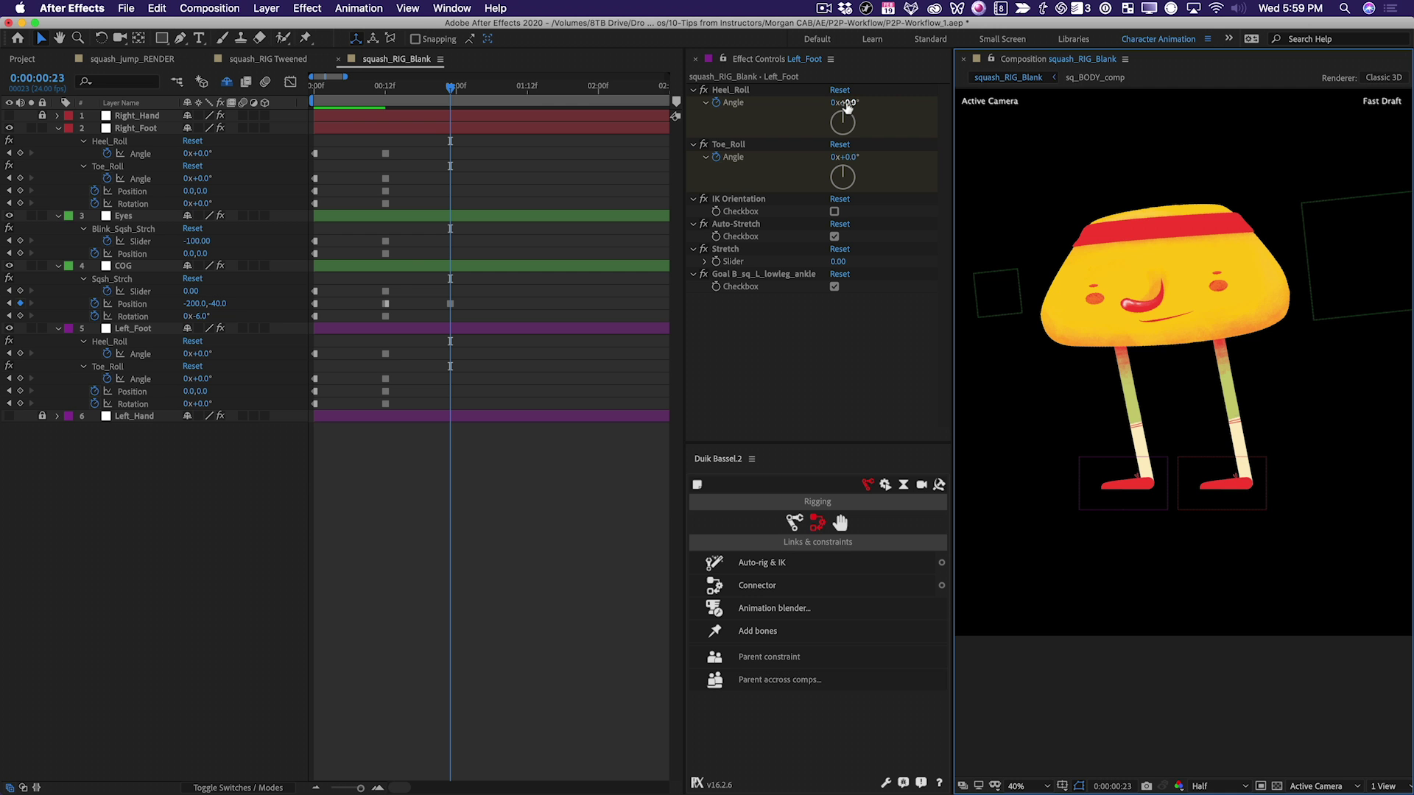
pyautogui.moveTo(846, 107); pyautogui.dragTo(805, 103)
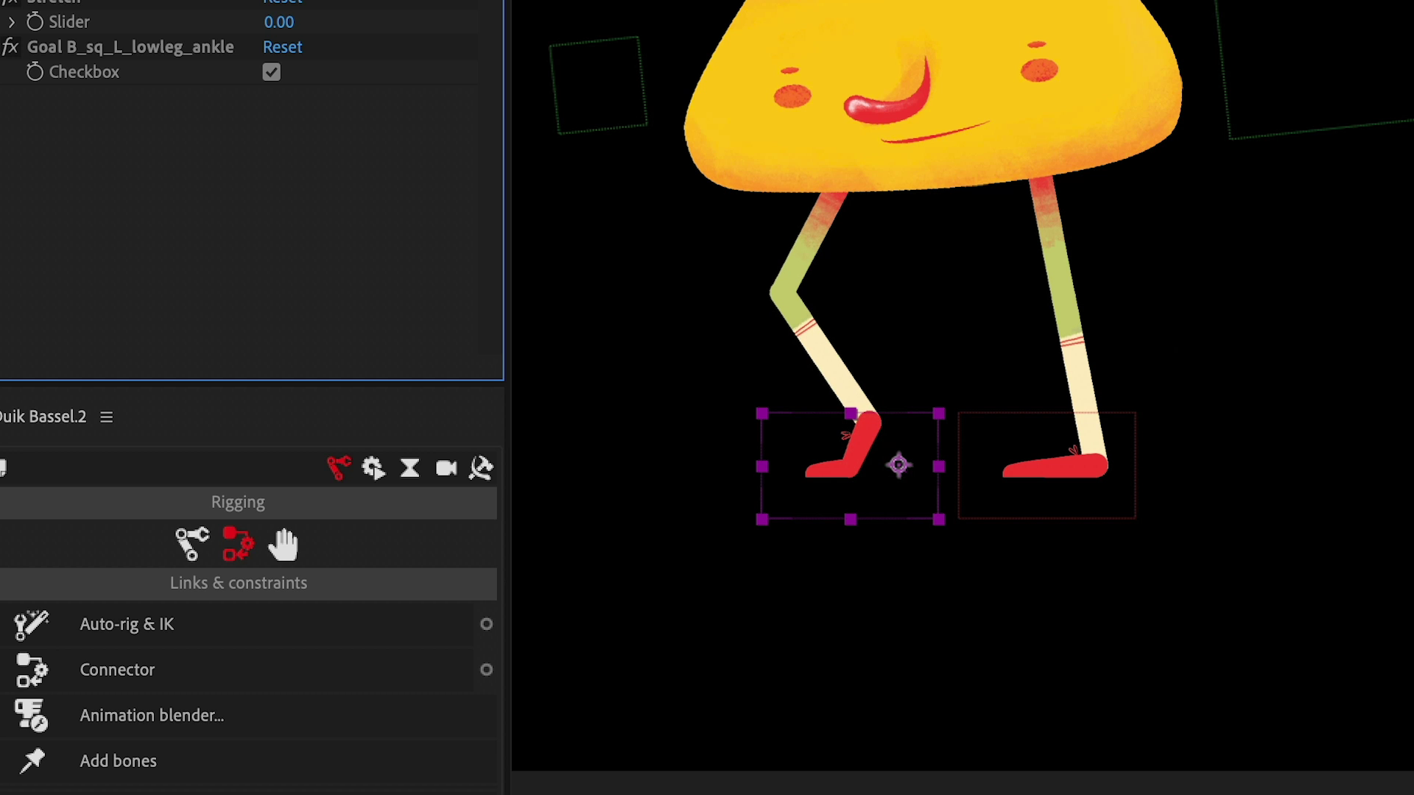
pyautogui.click(135, 128)
pyautogui.moveTo(841, 102); pyautogui.dragTo(808, 103)
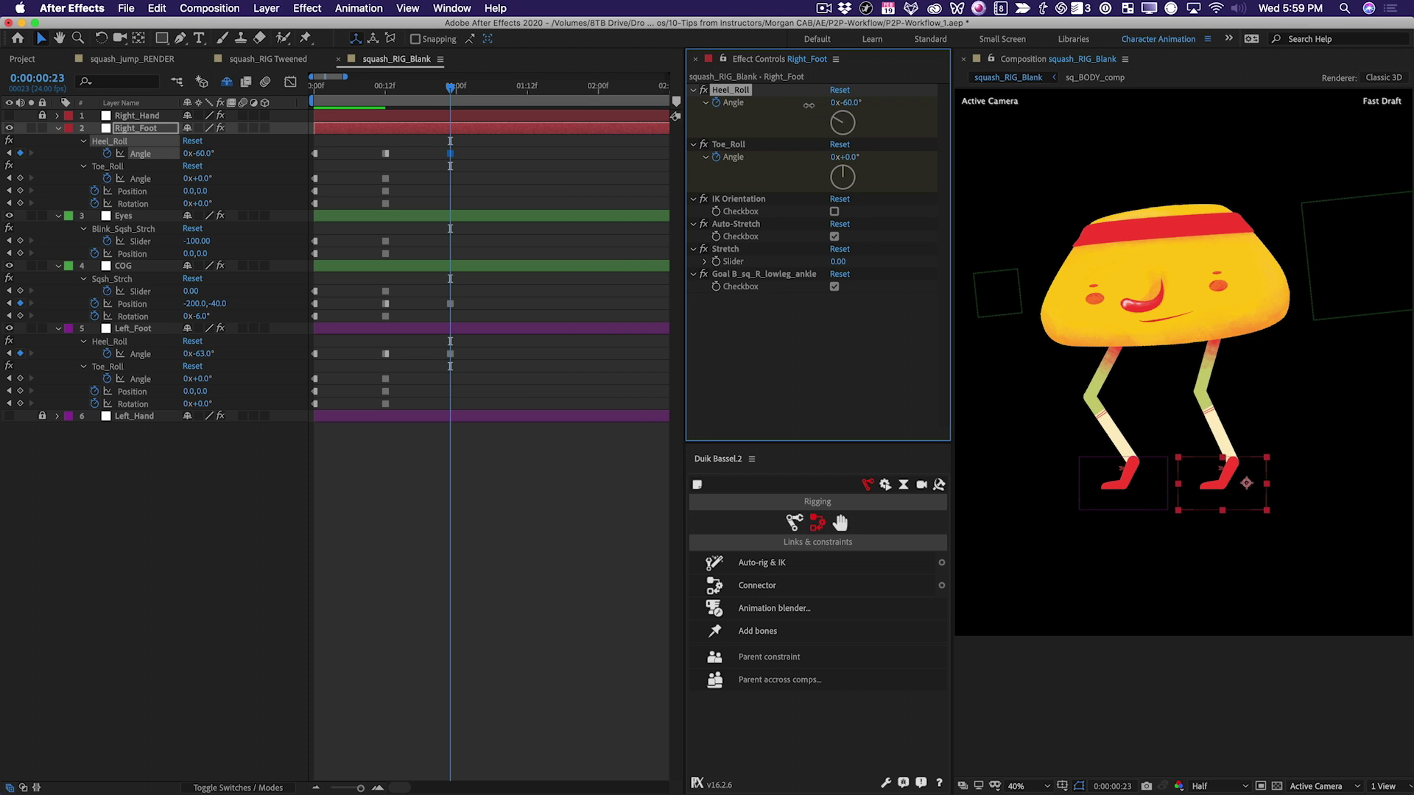
pyautogui.moveTo(1328, 250); pyautogui.dragTo(1318, 232)
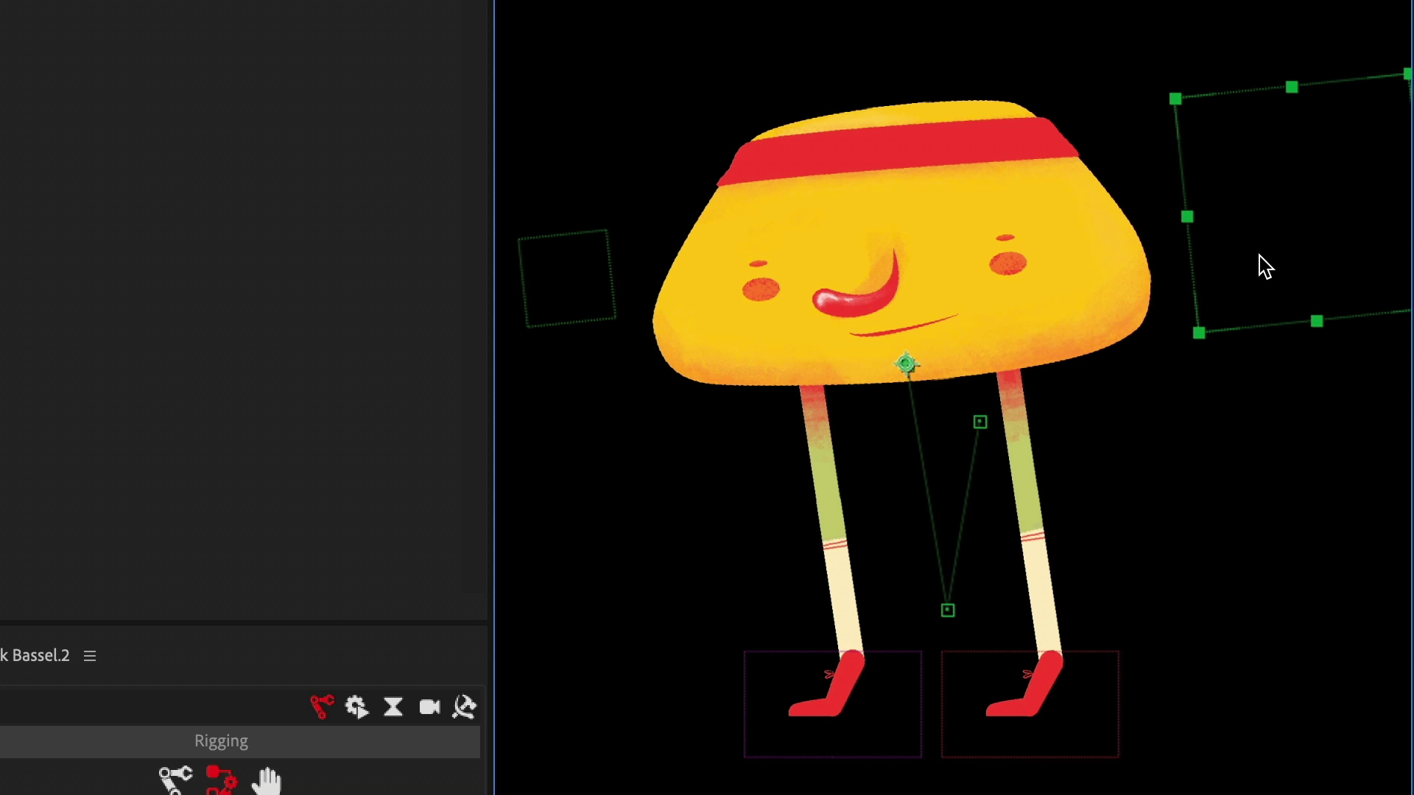
# - Raise and nudge the COG to -115,-175 and set the Eyes slider to 70
pyautogui.moveTo(1259, 265)
pyautogui.mouseDown()
pyautogui.moveTo(1250, 176)
pyautogui.moveTo(1258, 298)
pyautogui.moveTo(1256, 246)
pyautogui.mouseUp()
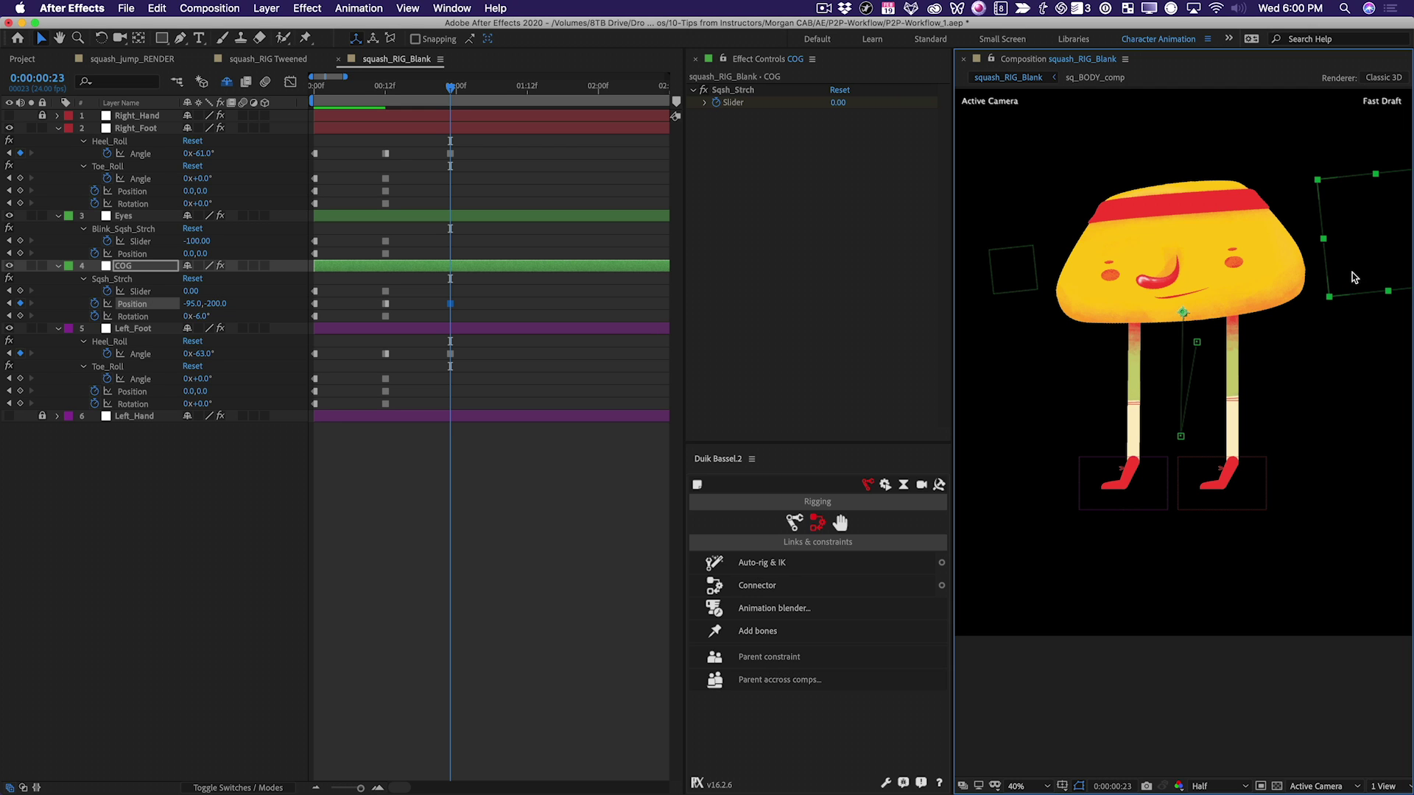
pyautogui.moveTo(1354, 277); pyautogui.dragTo(1342, 255)
pyautogui.click(197, 240)
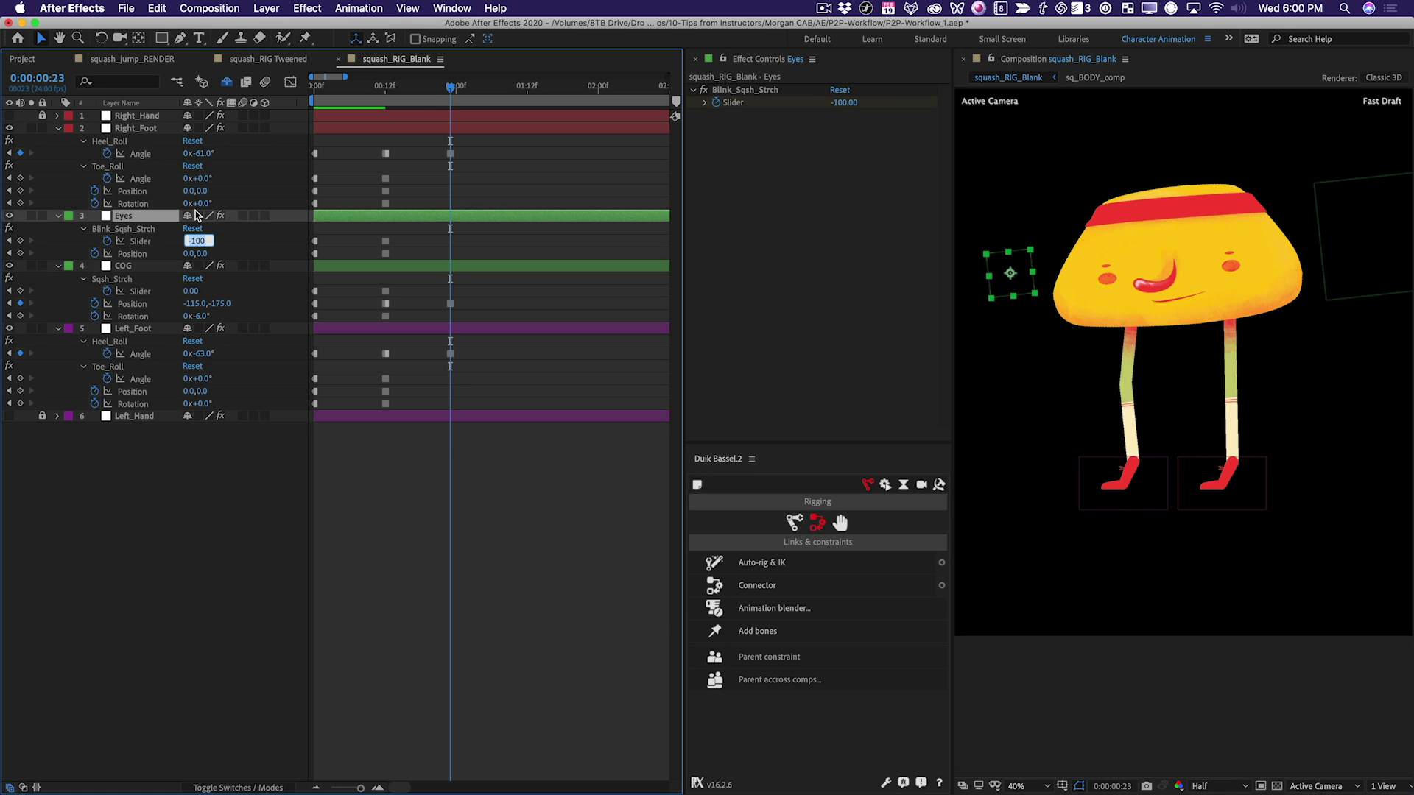
pyautogui.write('70')
pyautogui.press('Return')
# - Set the COG Sqsh_Strch slider to 36 and compare with the frame-12 squash
pyautogui.click(143, 267)
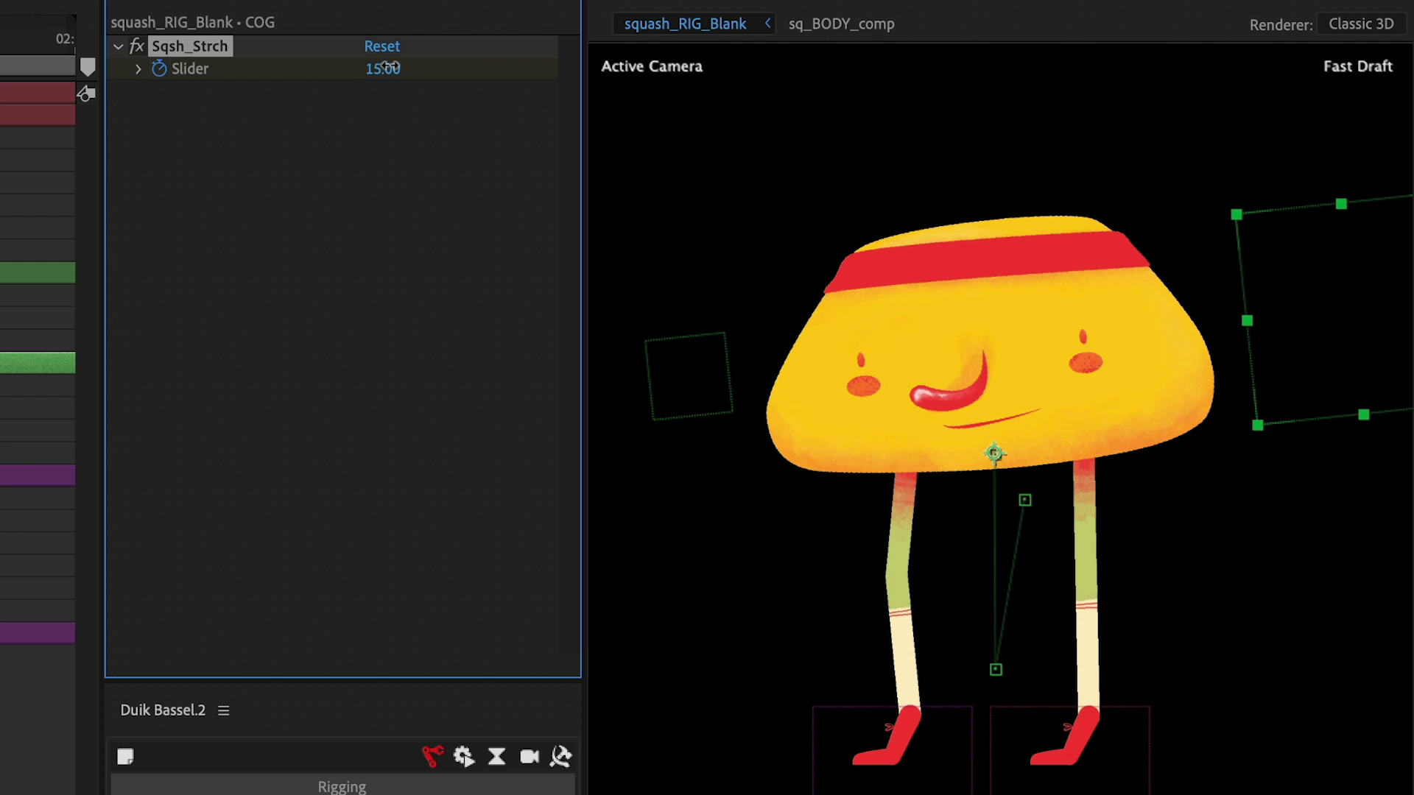
pyautogui.moveTo(837, 105); pyautogui.dragTo(852, 99)
pyautogui.moveTo(406, 62); pyautogui.dragTo(411, 62)
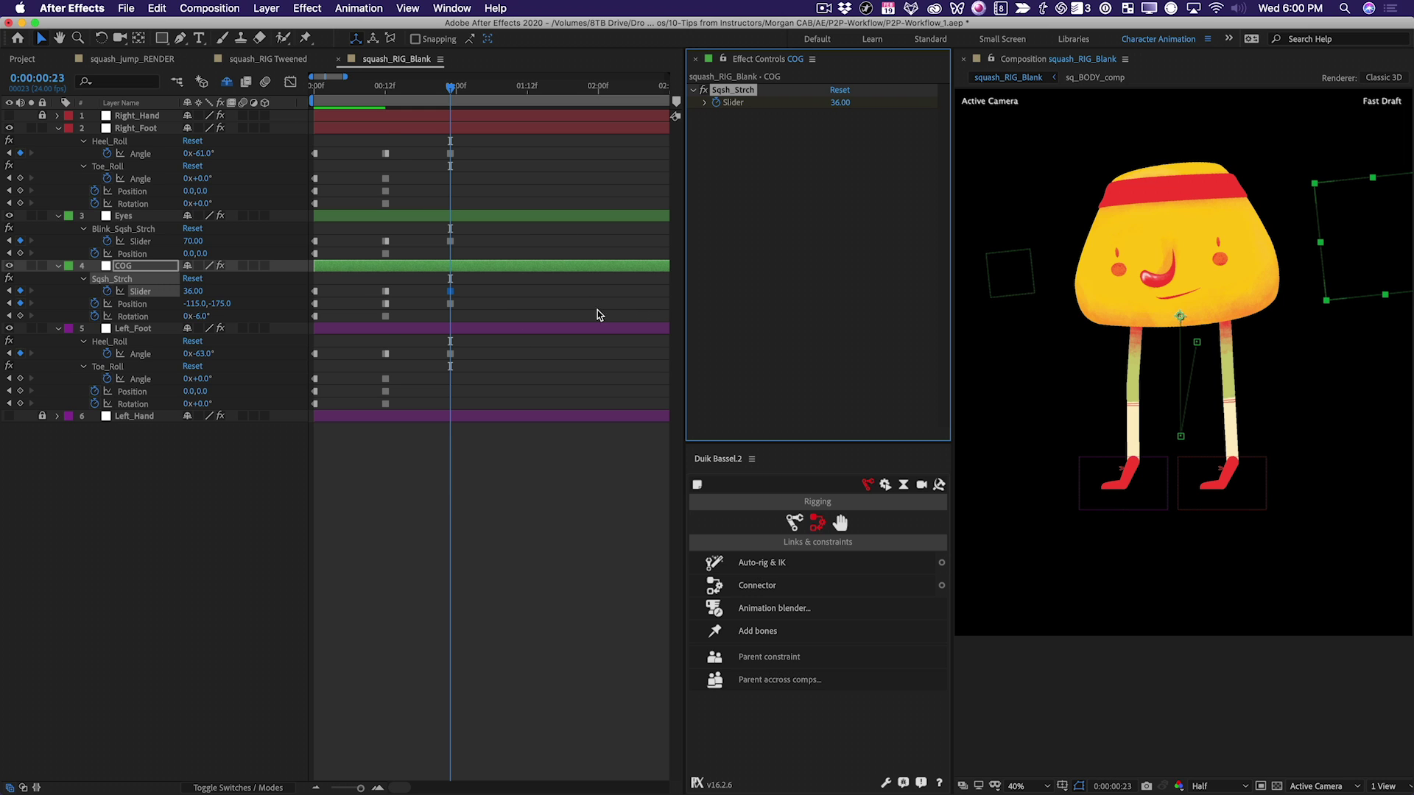
pyautogui.press('j')
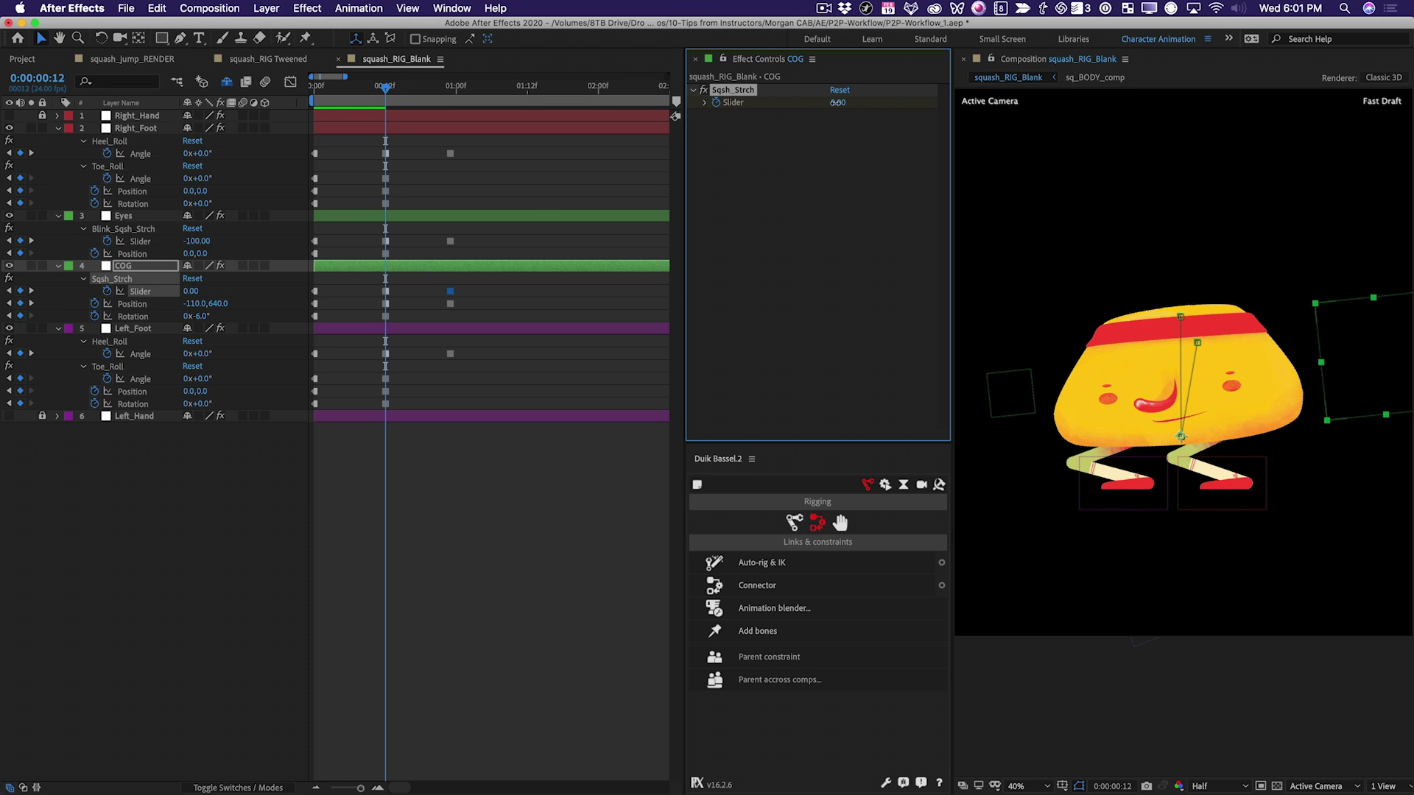
pyautogui.press('k')
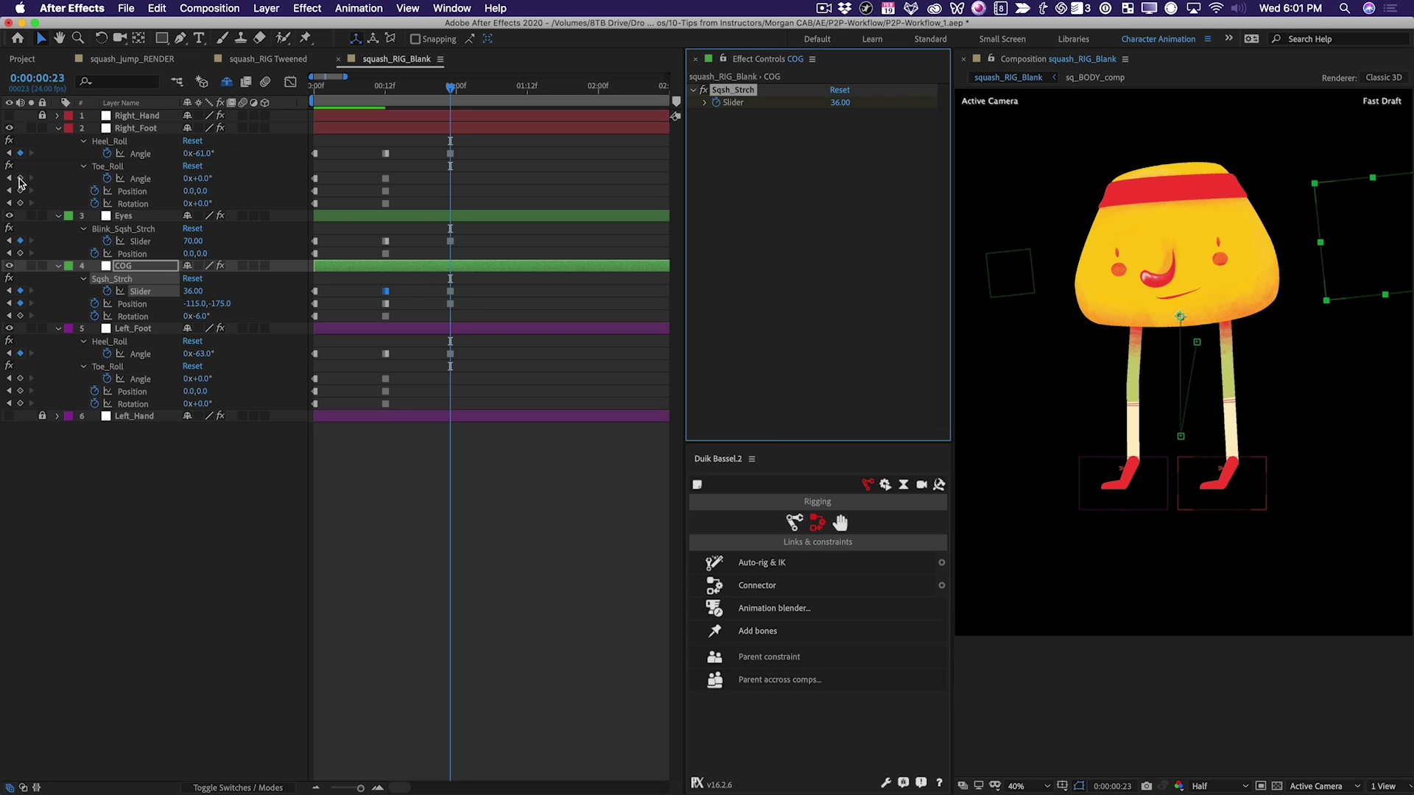
# - Key all remaining properties at frame 23 and preview the jump from the start
pyautogui.moveTo(20, 178); pyautogui.dragTo(20, 412)
pyautogui.click(25, 443)
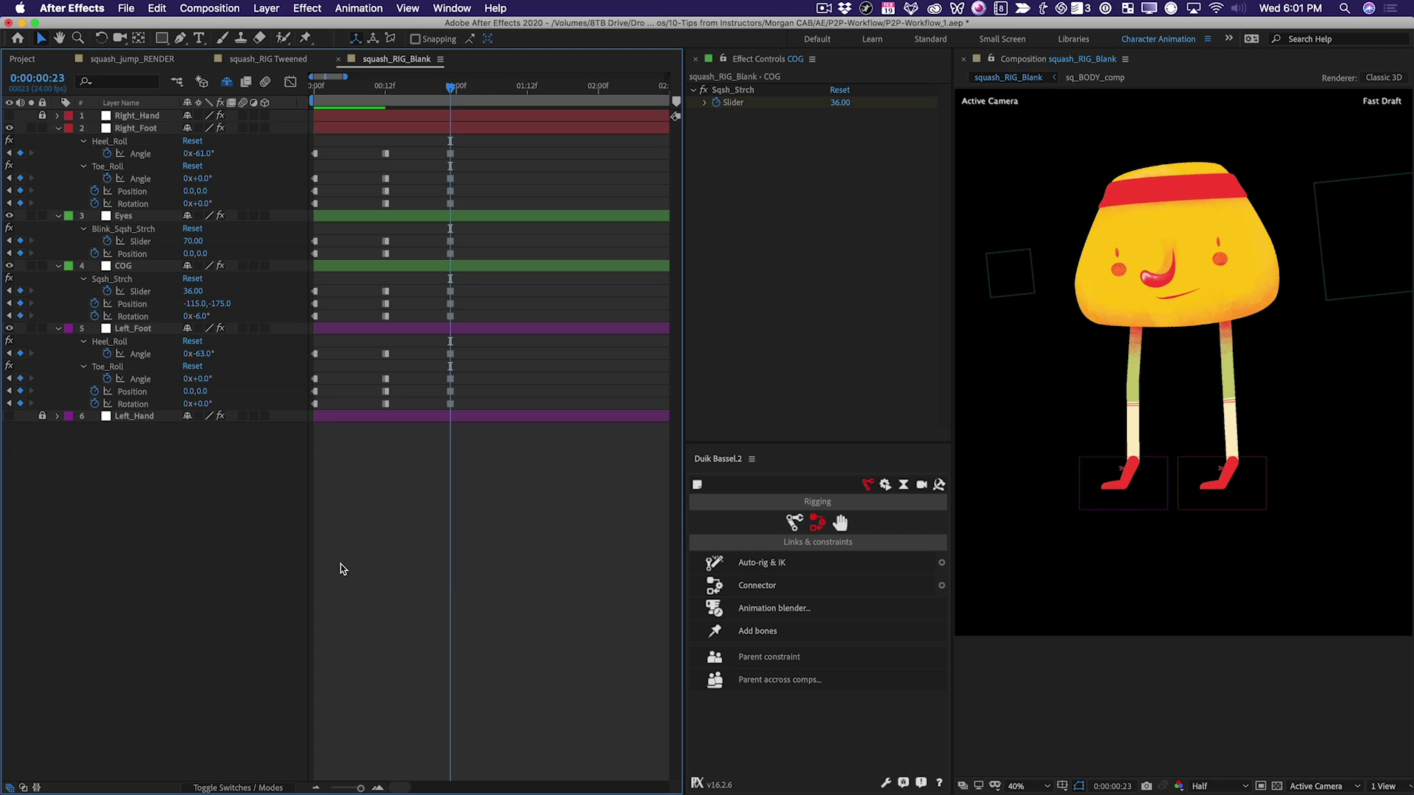
pyautogui.press('Home')
pyautogui.press('space')
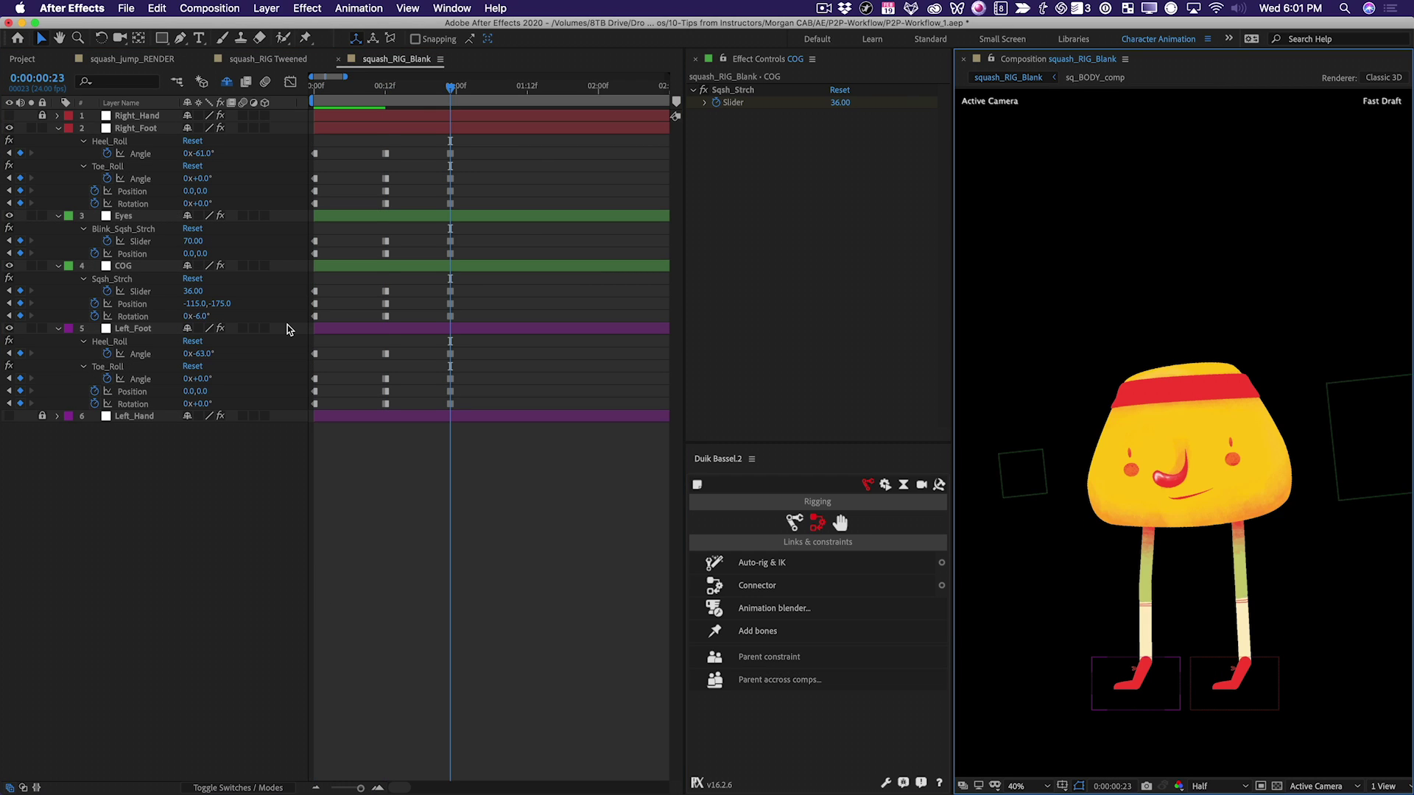
pyautogui.press('space')
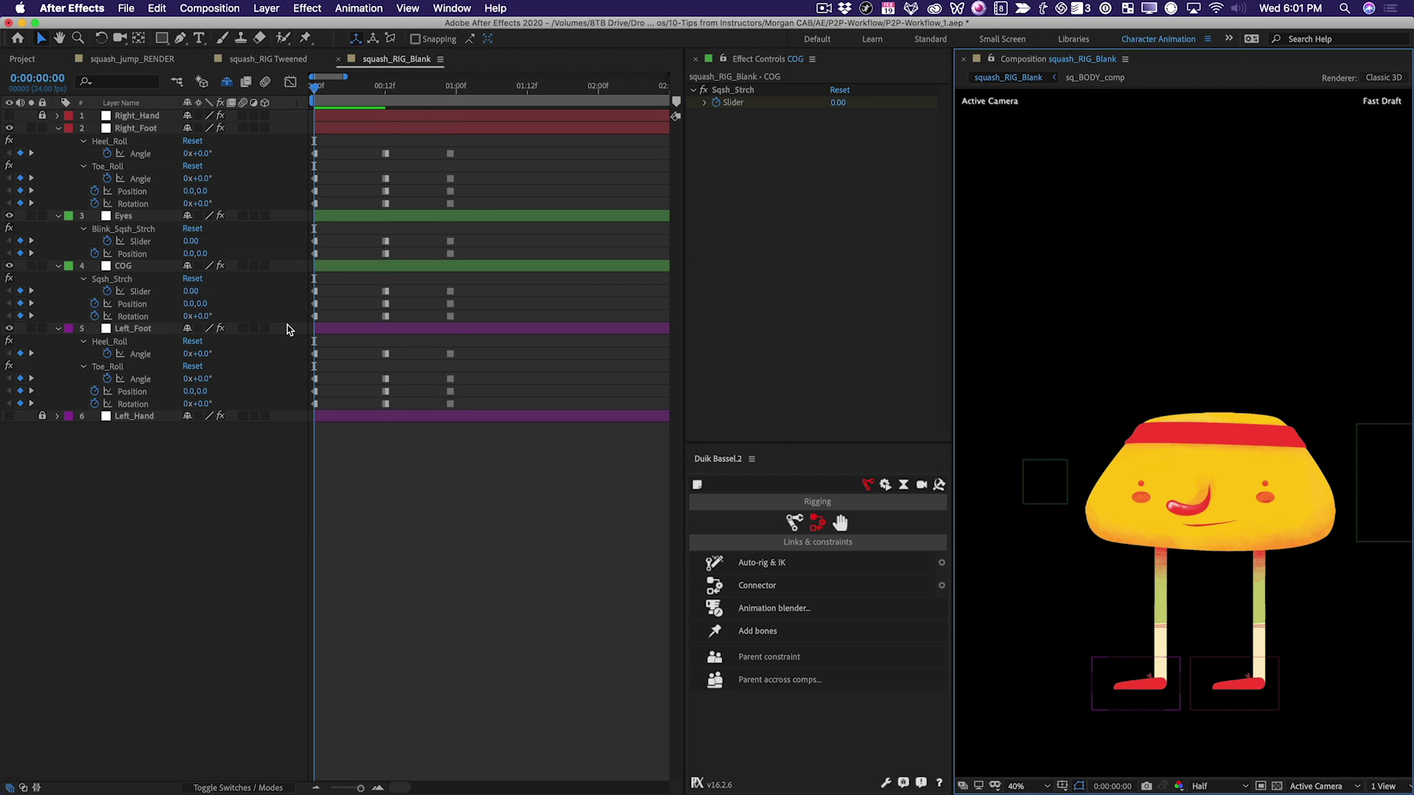
# - Reveal the right foot controller, select the left foot controller, and preview again
pyautogui.click(9, 128)
pyautogui.click(537, 395)
pyautogui.press('space')
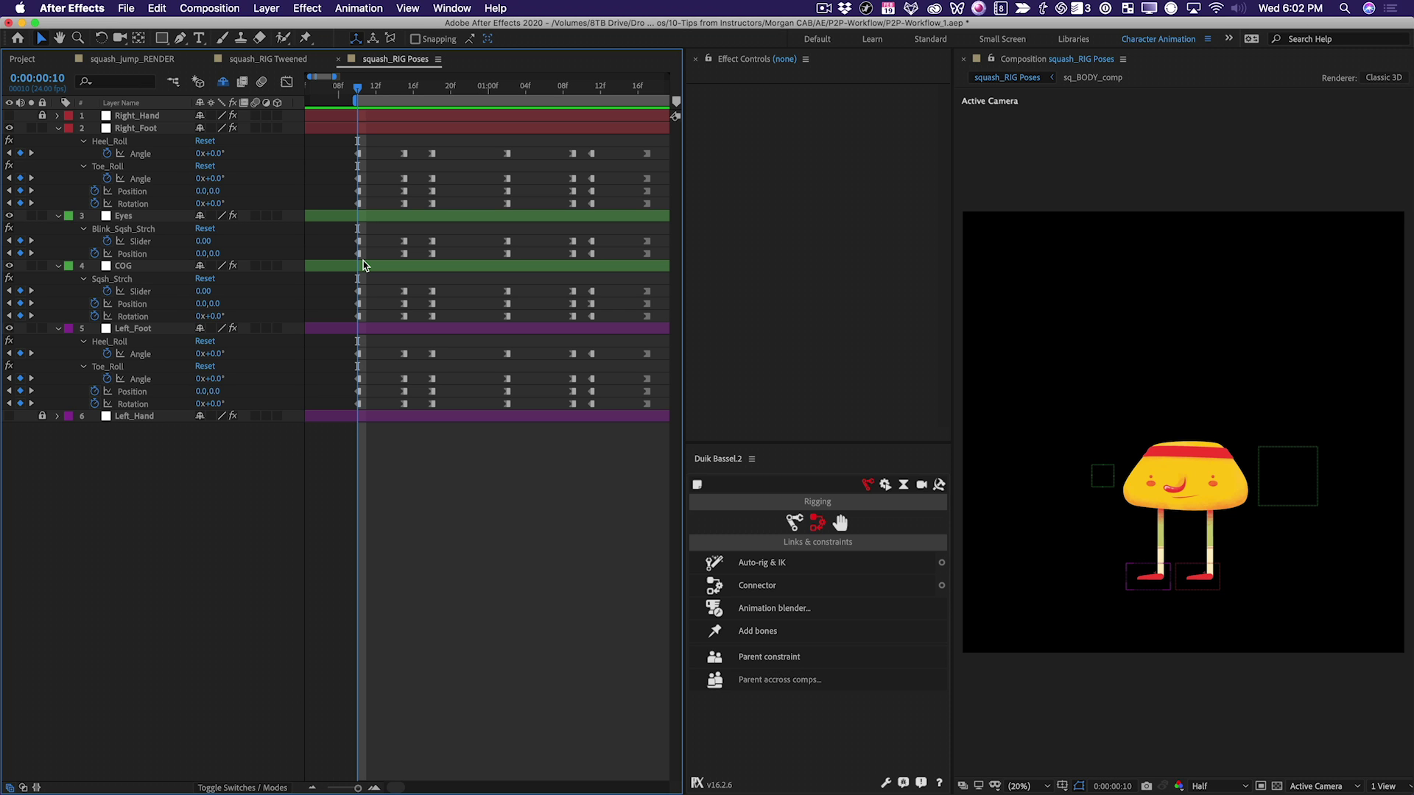
# - Play and step through the held poses with J/K, then replay from the first pose
pyautogui.press('space')
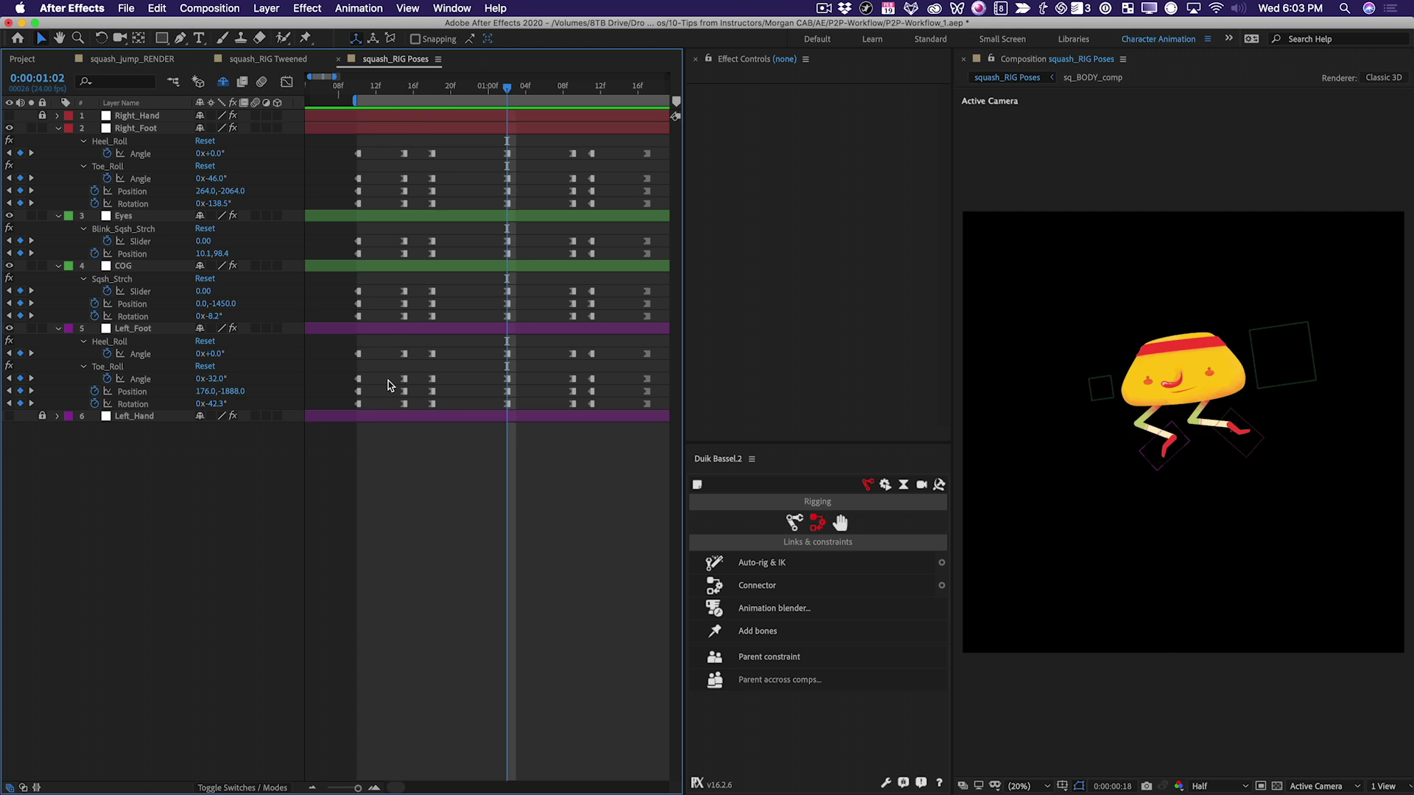
pyautogui.press('k')
pyautogui.press('k')
pyautogui.press('j')
pyautogui.press('j')
pyautogui.press('j')
pyautogui.press('j')
pyautogui.press('j')
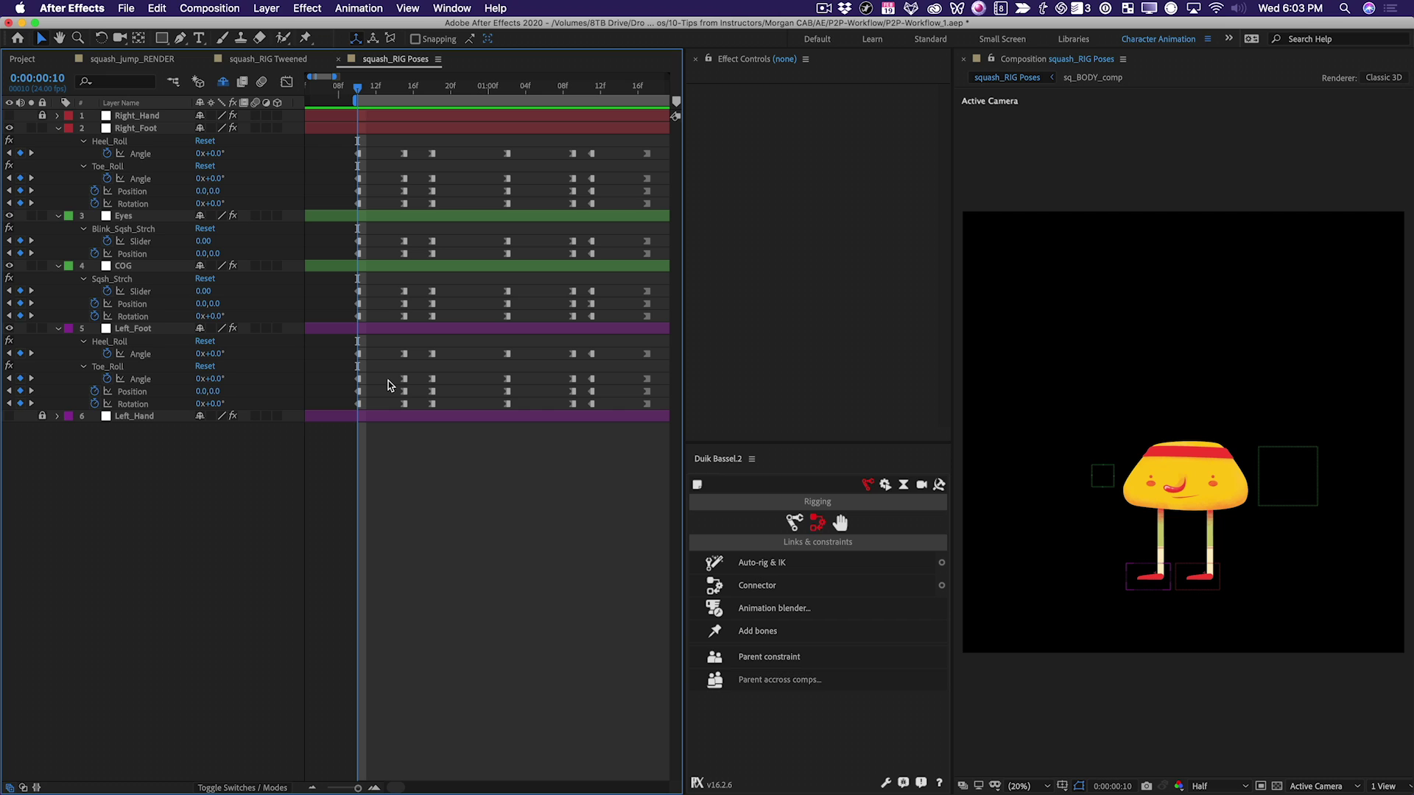
pyautogui.press('space')
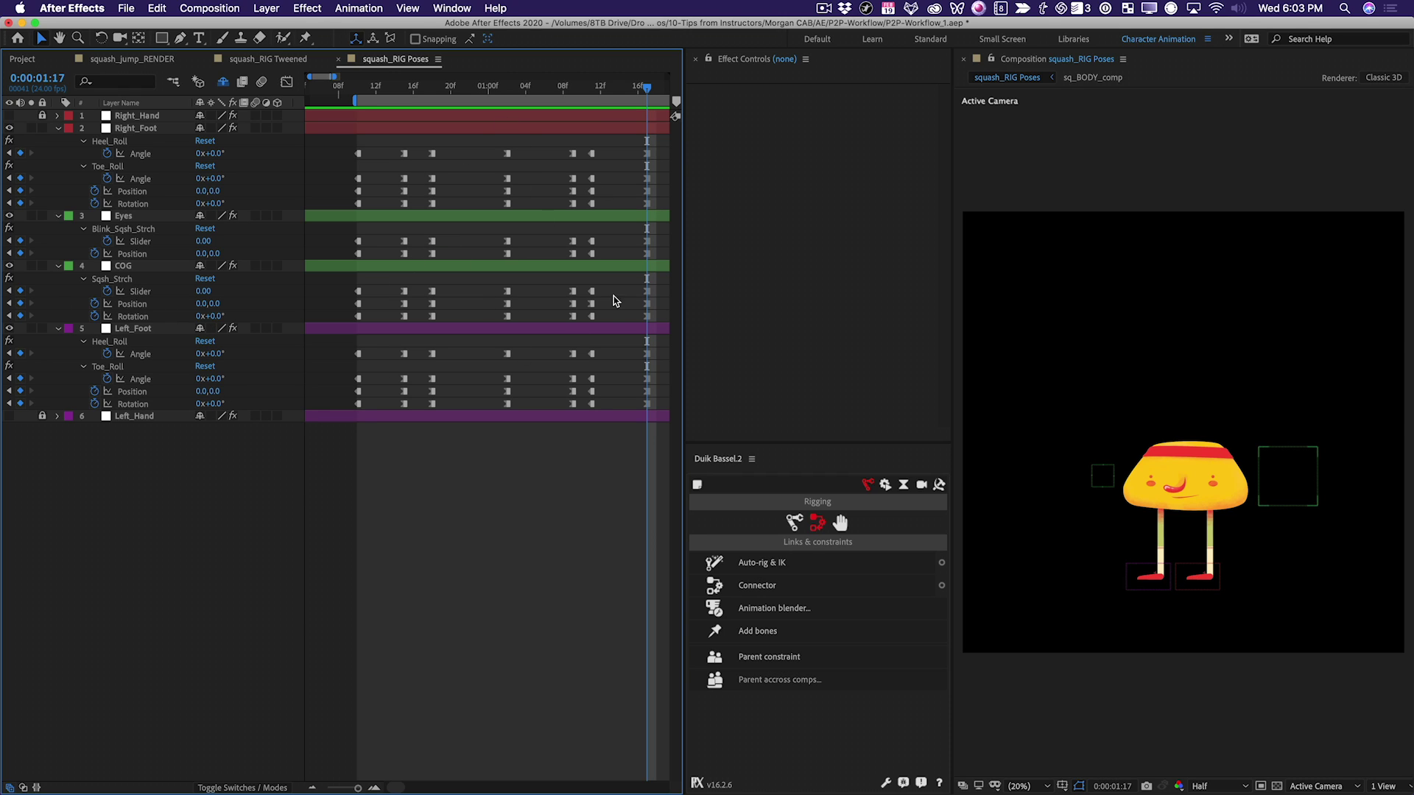
# - Preview the full three-second jump and select the keyframes of the later poses
pyautogui.moveTo(591, 349)
pyautogui.press('space')
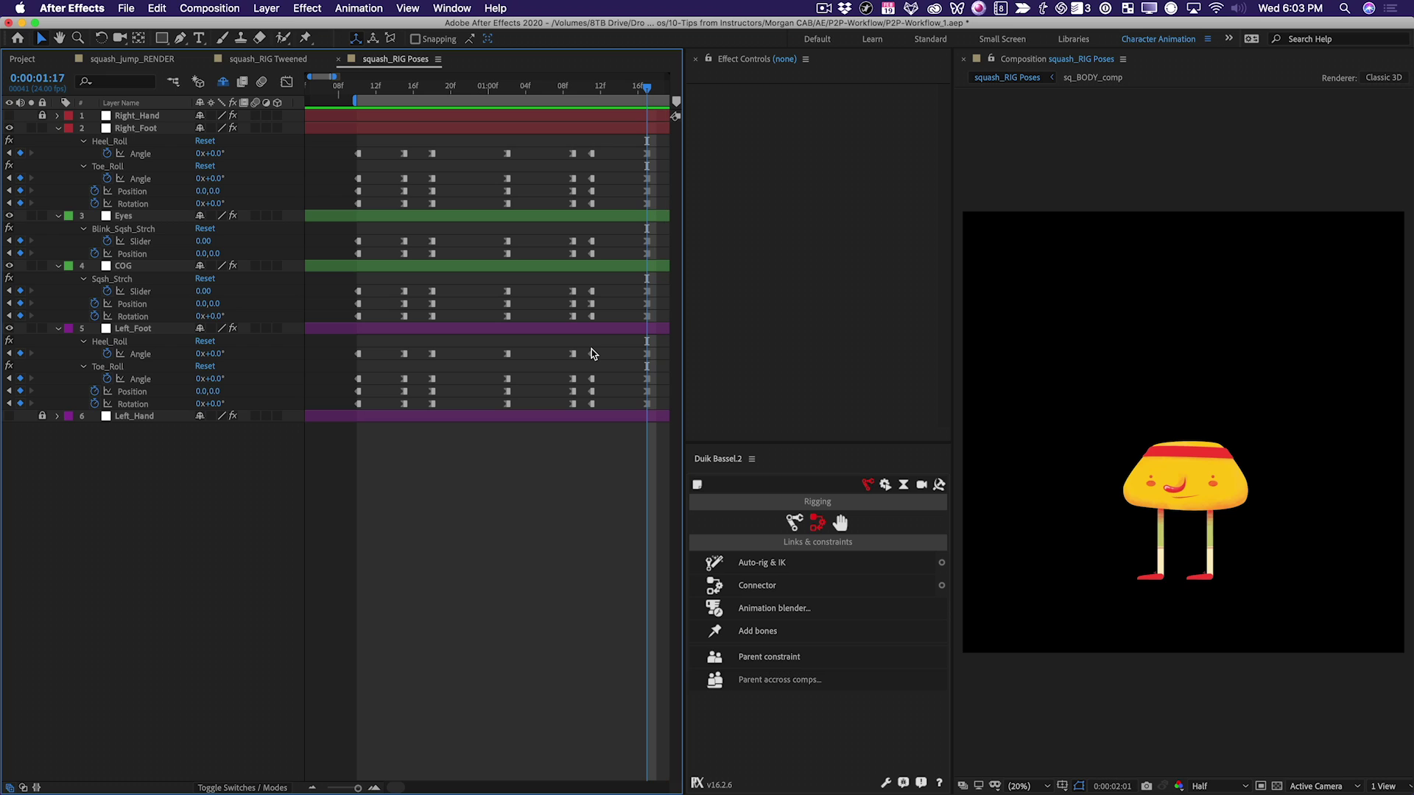
pyautogui.press('space')
pyautogui.press(';')
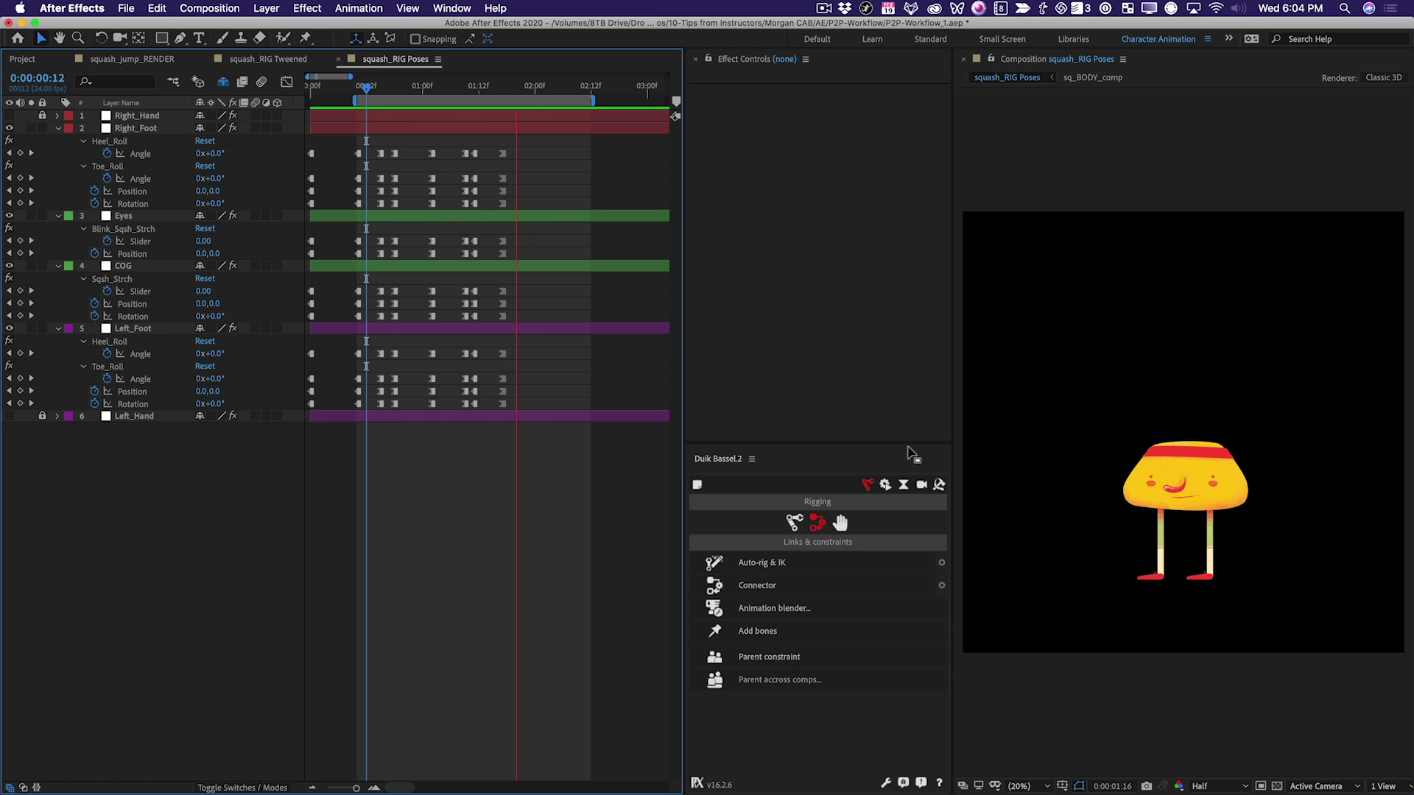
pyautogui.press('space')
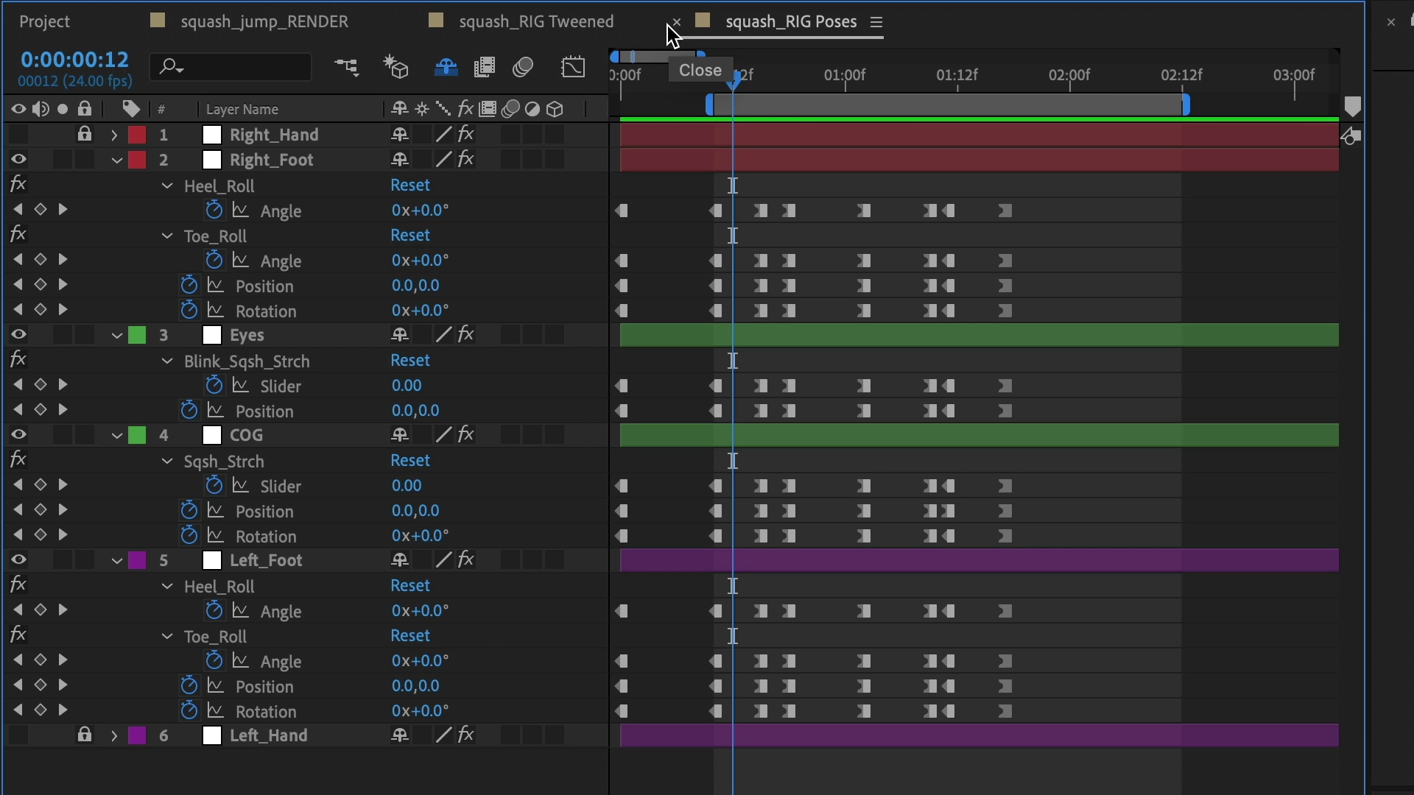
pyautogui.press('k')
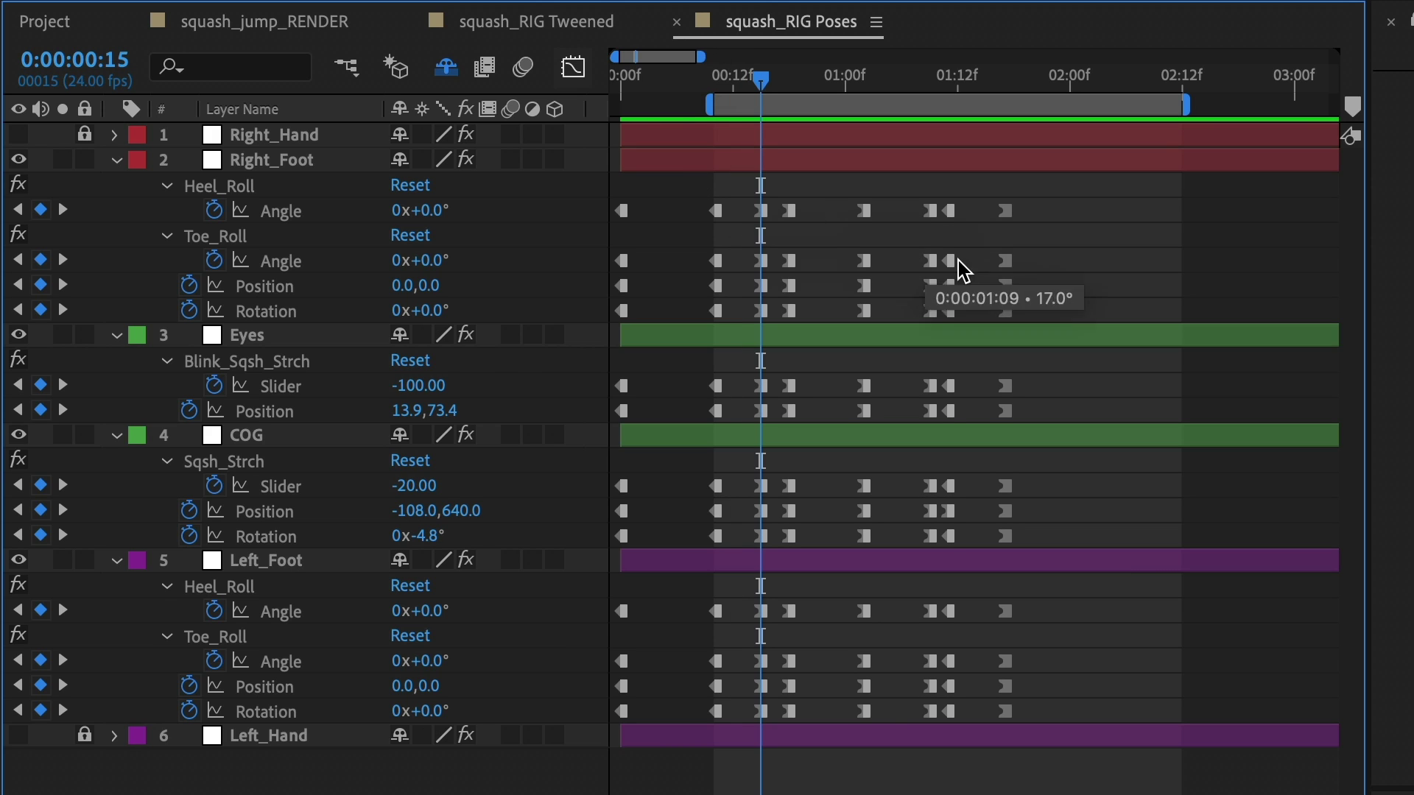
pyautogui.moveTo(1079, 196); pyautogui.dragTo(810, 719)
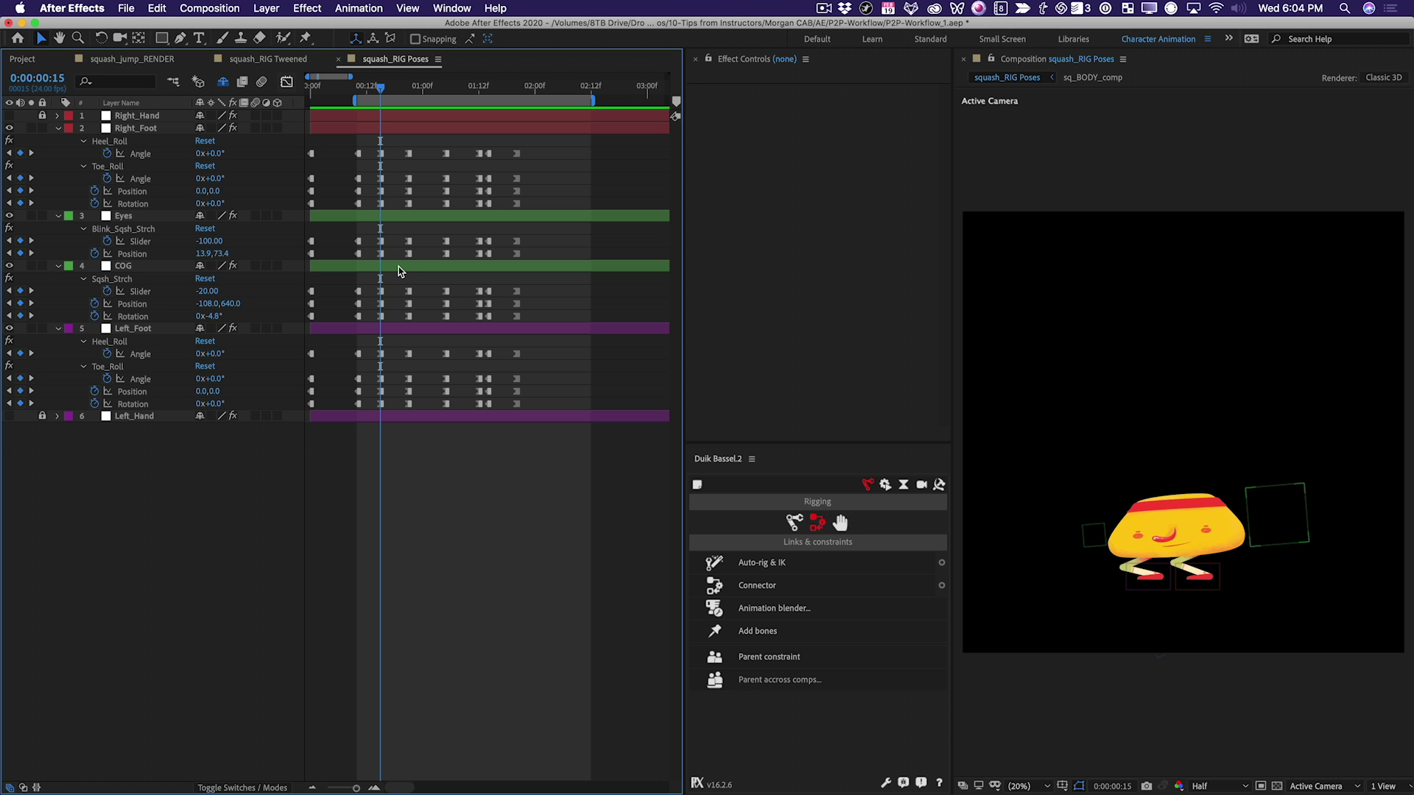
pyautogui.press('space')
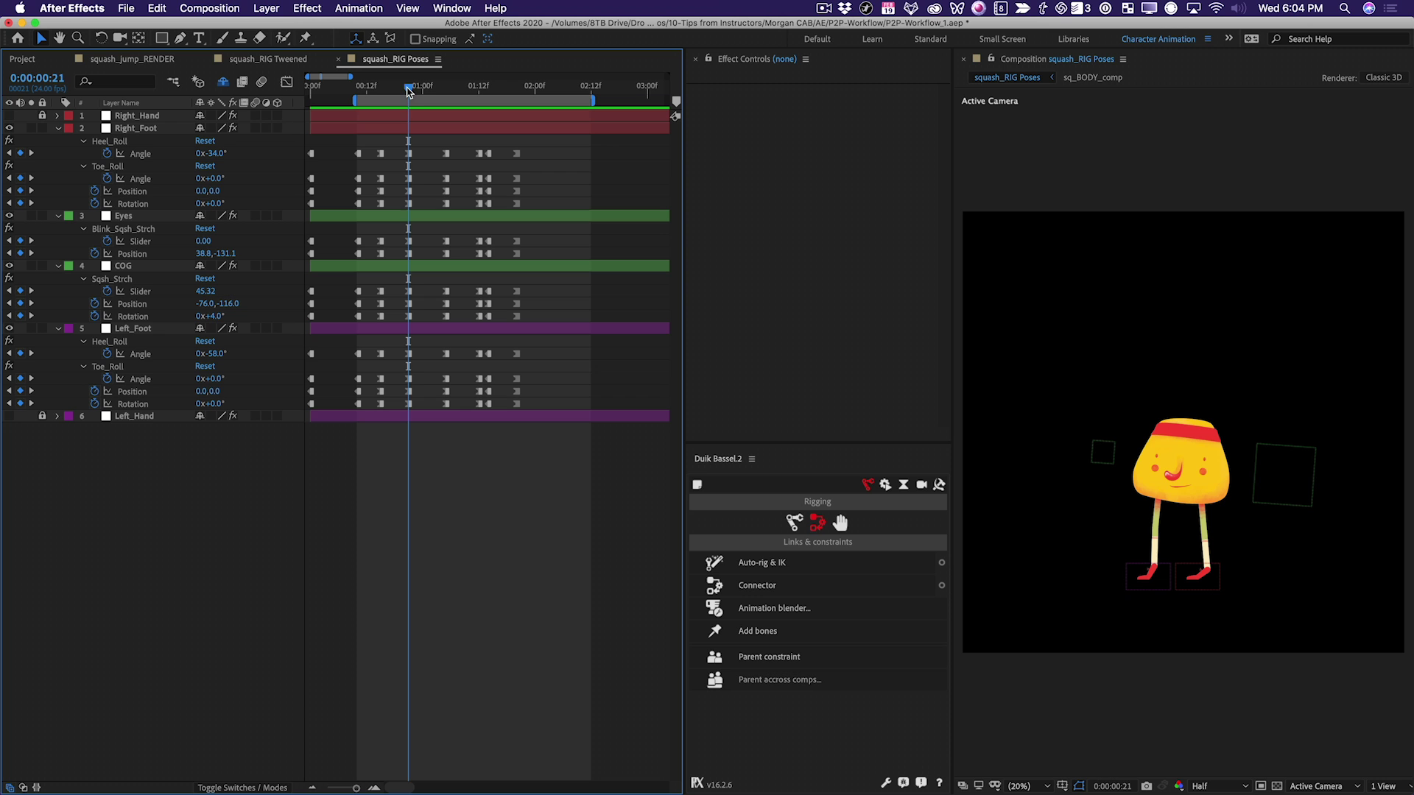
# - Slide the keyframes after 0:00:01:00 earlier to the one-second mark and preview the retimed jump
pyautogui.moveTo(413, 87); pyautogui.dragTo(422, 88)
pyautogui.moveTo(434, 140); pyautogui.dragTo(554, 419)
pyautogui.moveTo(442, 404); pyautogui.dragTo(417, 405)
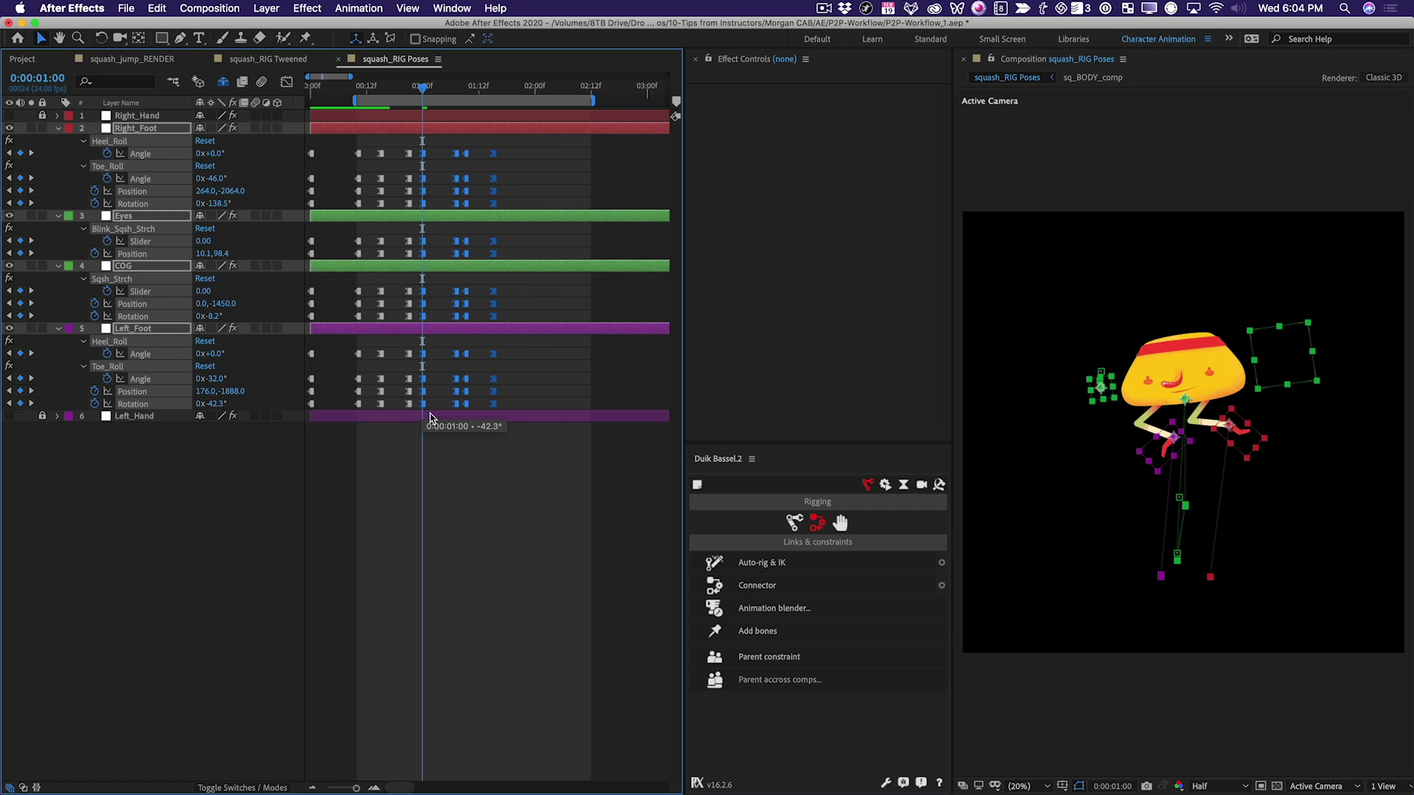
pyautogui.click(470, 295)
pyautogui.moveTo(441, 146); pyautogui.dragTo(465, 405)
pyautogui.click(479, 443)
pyautogui.press('space')
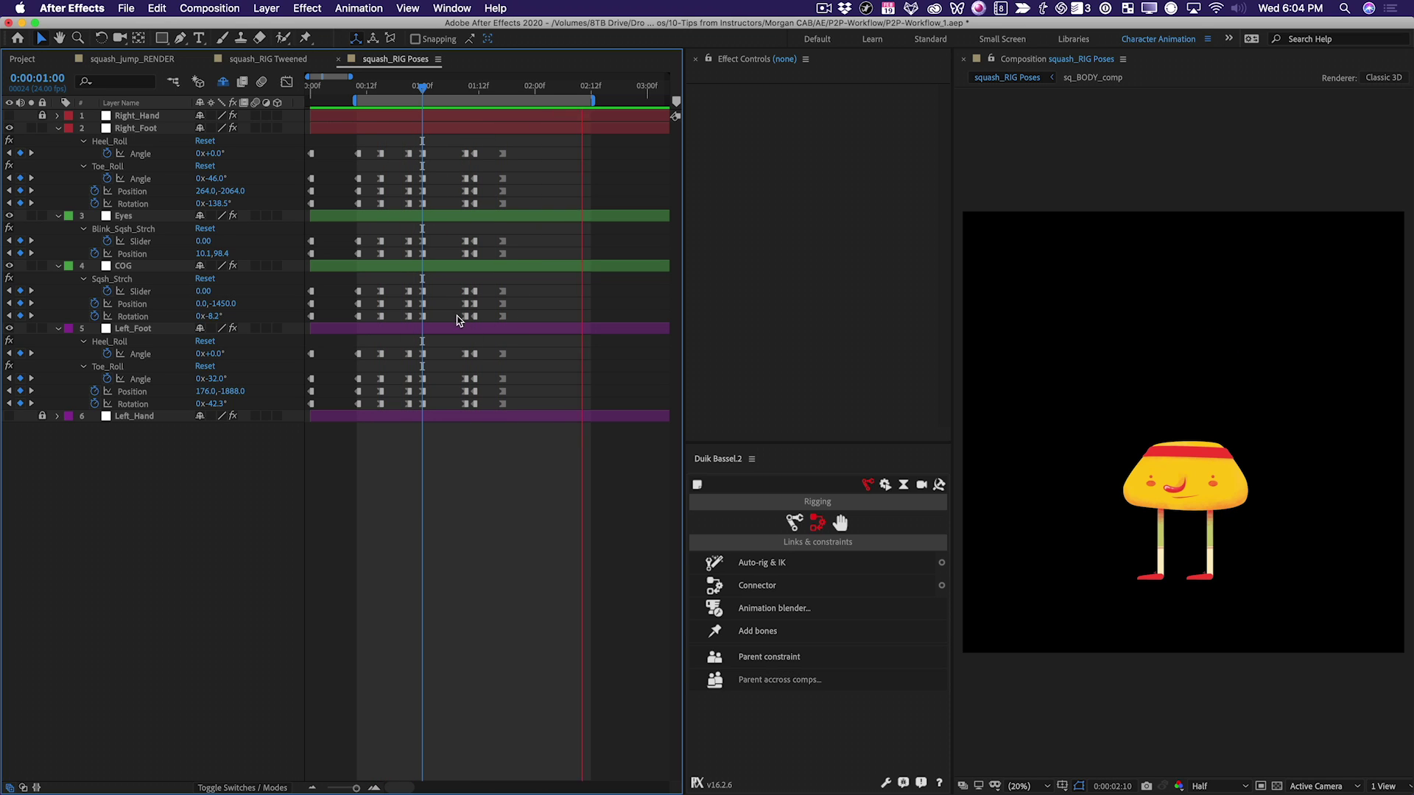
# - Nudge the Eyes layer position upward on the landing pose and preview it
pyautogui.press('space')
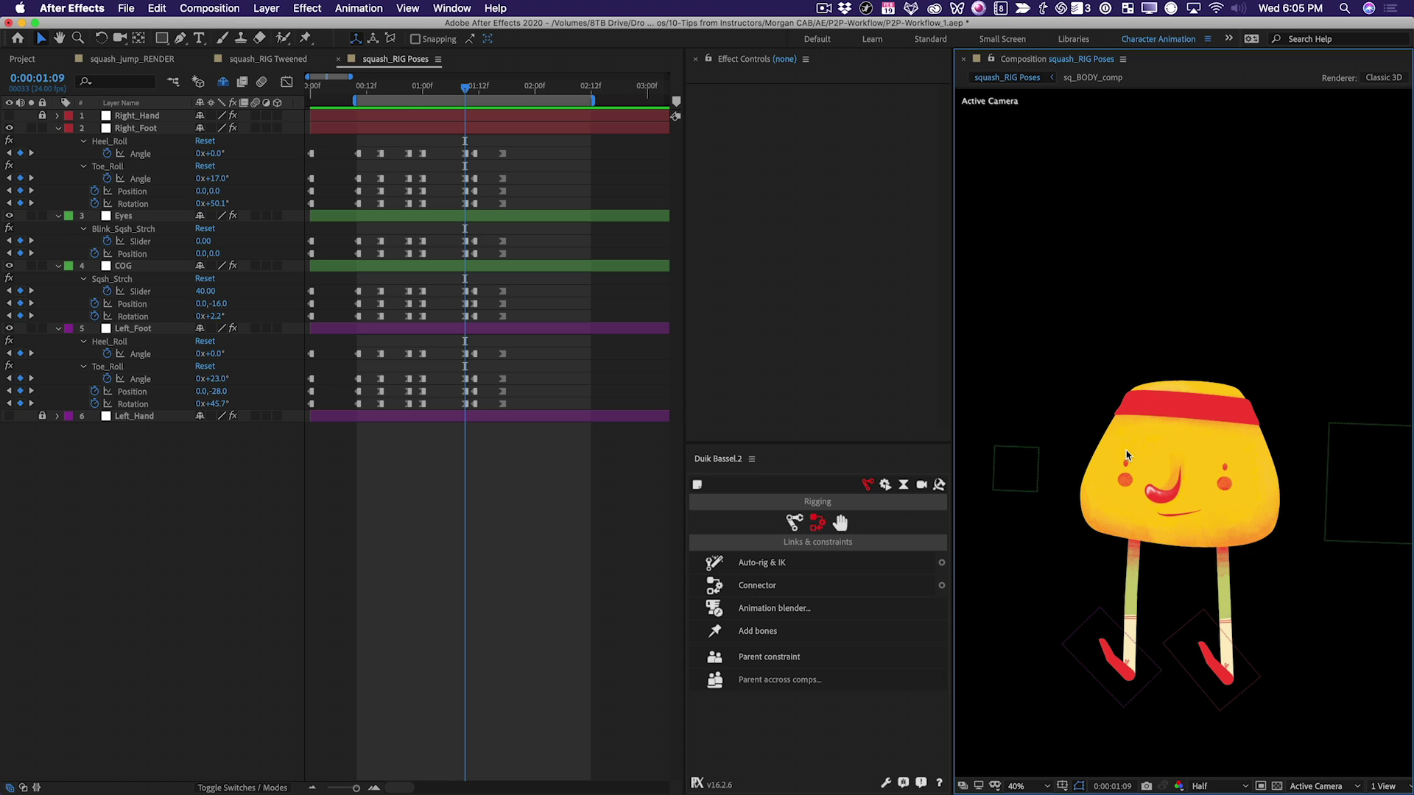
pyautogui.click(145, 220)
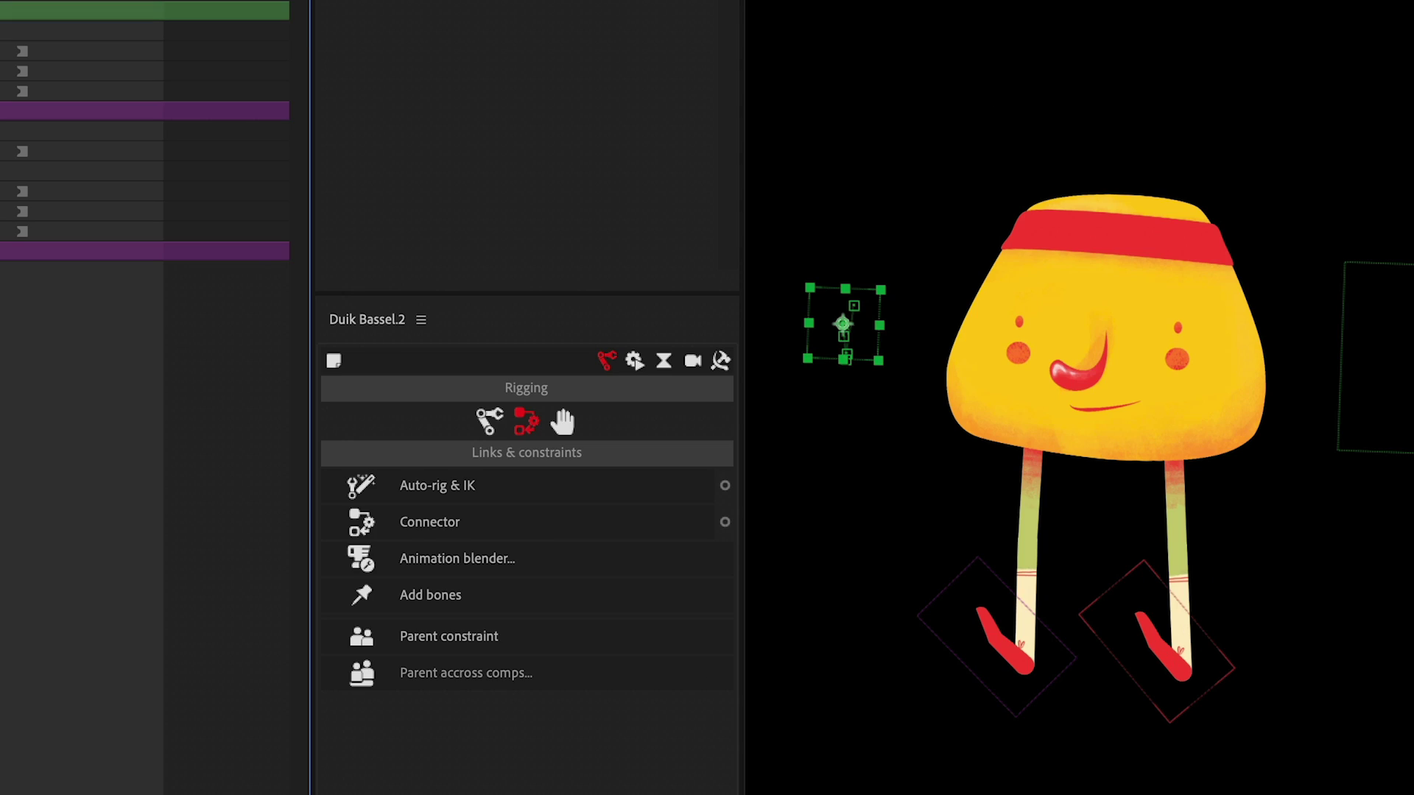
pyautogui.hotkey('shift', 'Up')
pyautogui.hotkey('shift', 'Up')
pyautogui.hotkey('shift', 'Up')
pyautogui.hotkey('shift', 'Up')
pyautogui.hotkey('shift', 'Up')
pyautogui.hotkey('shift', 'Up')
pyautogui.hotkey('shift', 'Up')
pyautogui.hotkey('shift', 'Up')
pyautogui.hotkey('shift', 'Up')
pyautogui.hotkey('shift', 'Up')
pyautogui.hotkey('shift', 'Up')
pyautogui.hotkey('shift', 'Up')
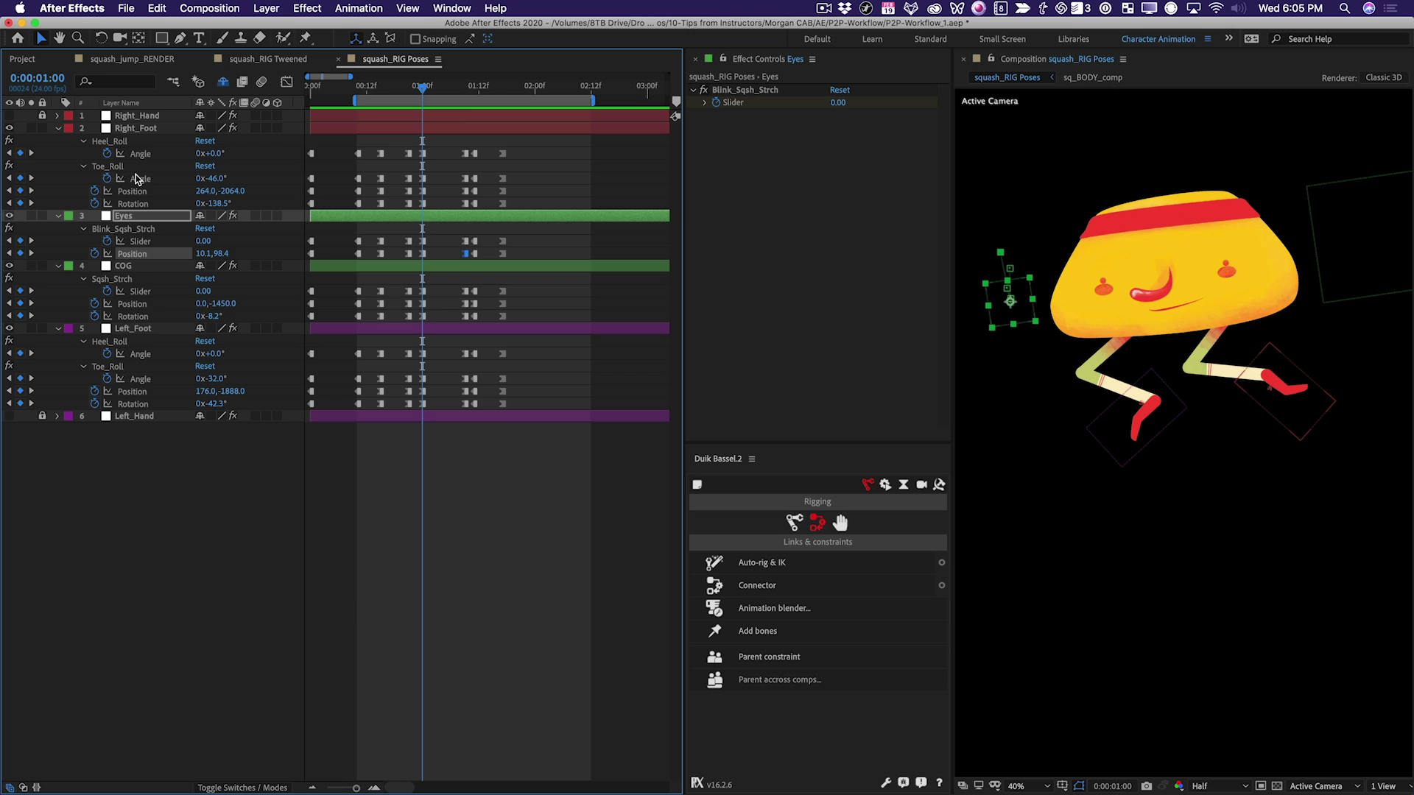
pyautogui.press('k')
pyautogui.press('k')
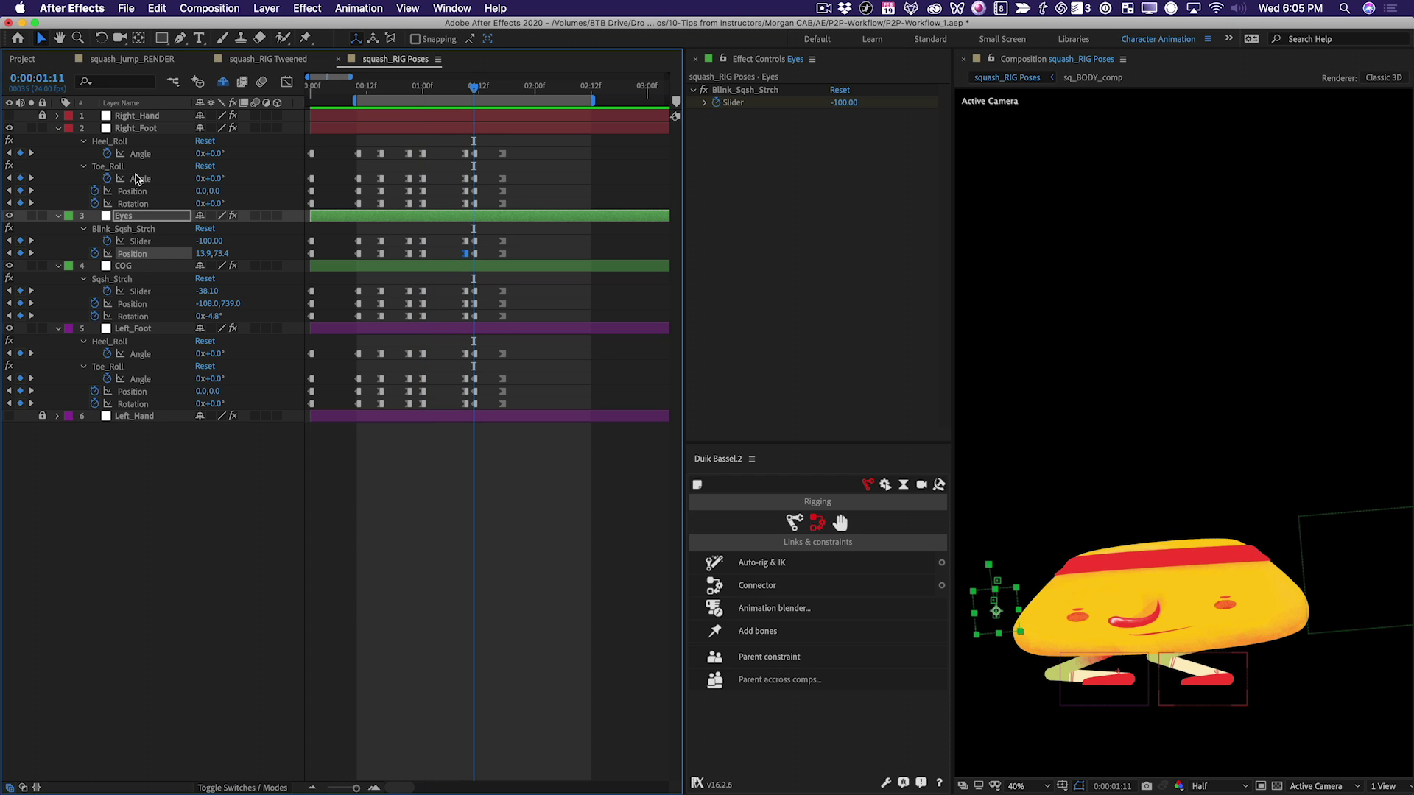
pyautogui.press('k')
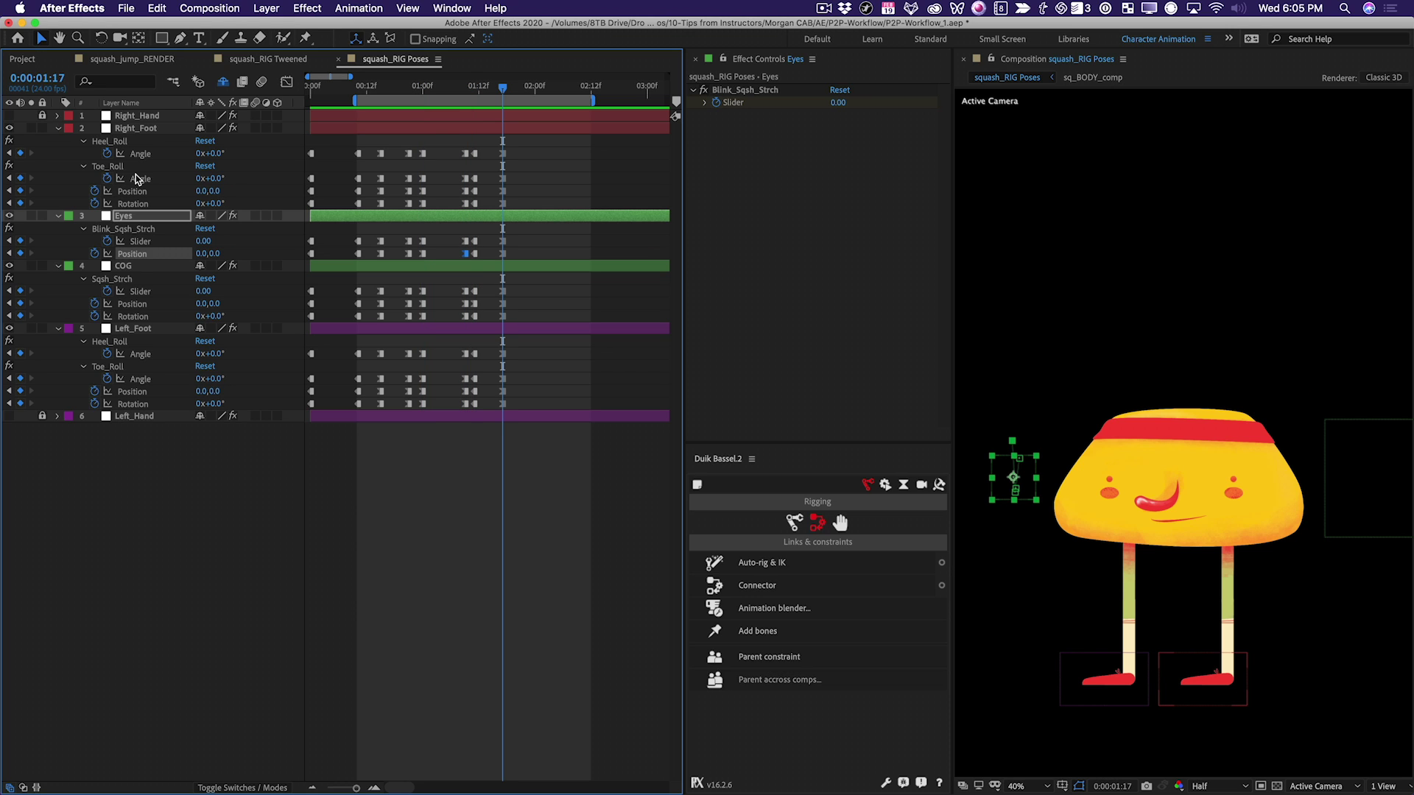
pyautogui.press('space')
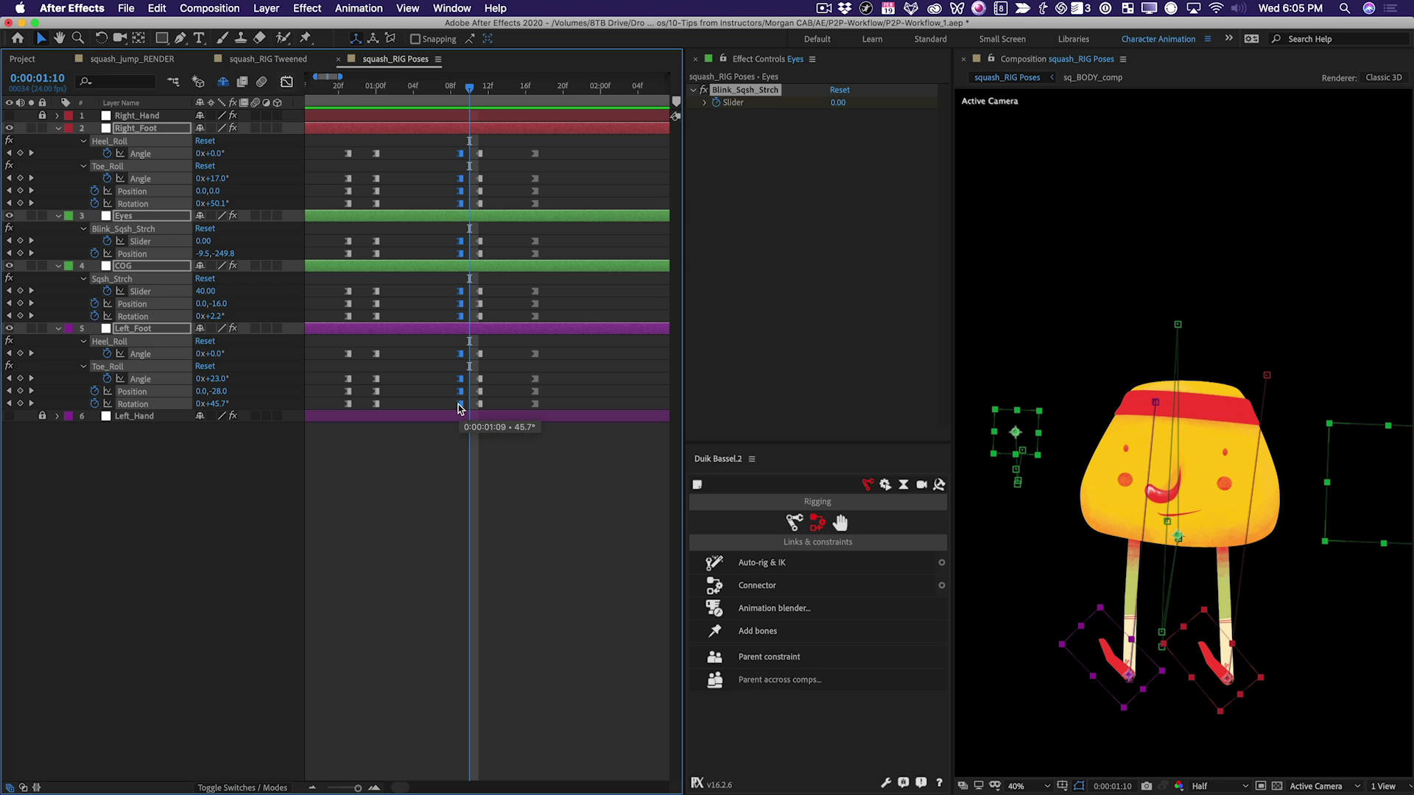
# - Shift the landing keyframes one frame earlier, near 1:09, and play the finished jump
pyautogui.moveTo(458, 406); pyautogui.dragTo(452, 408)
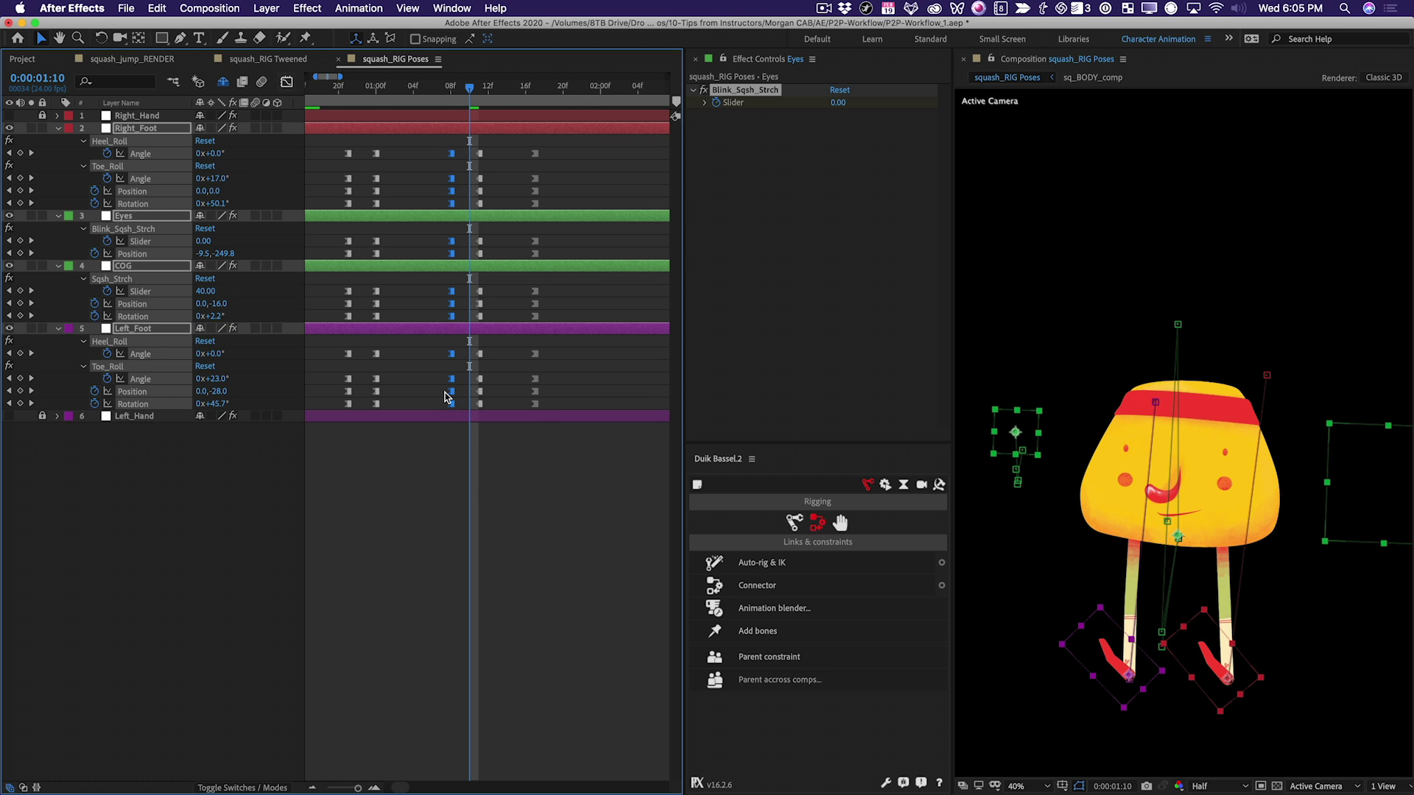
pyautogui.press('space')
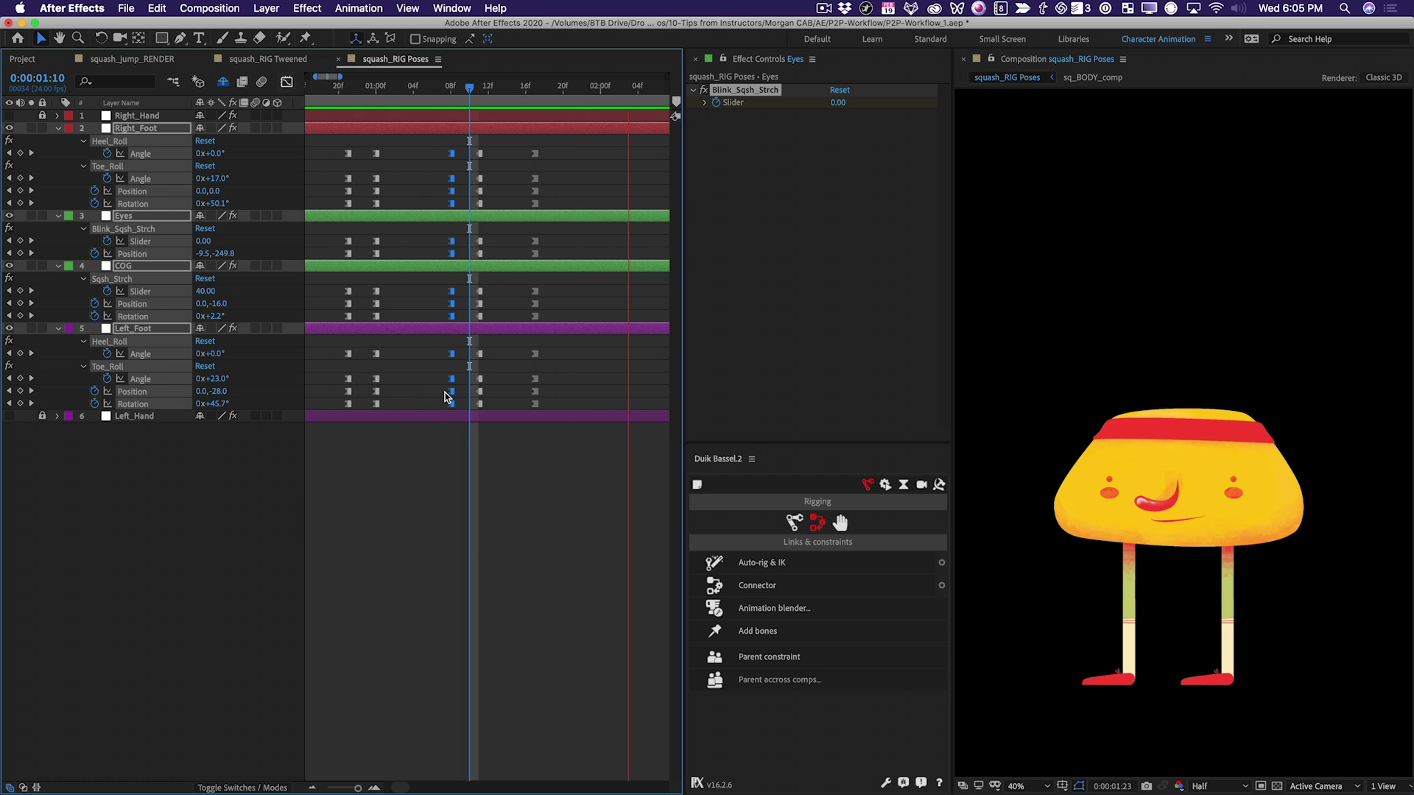
pyautogui.press('space')
pyautogui.press(';')
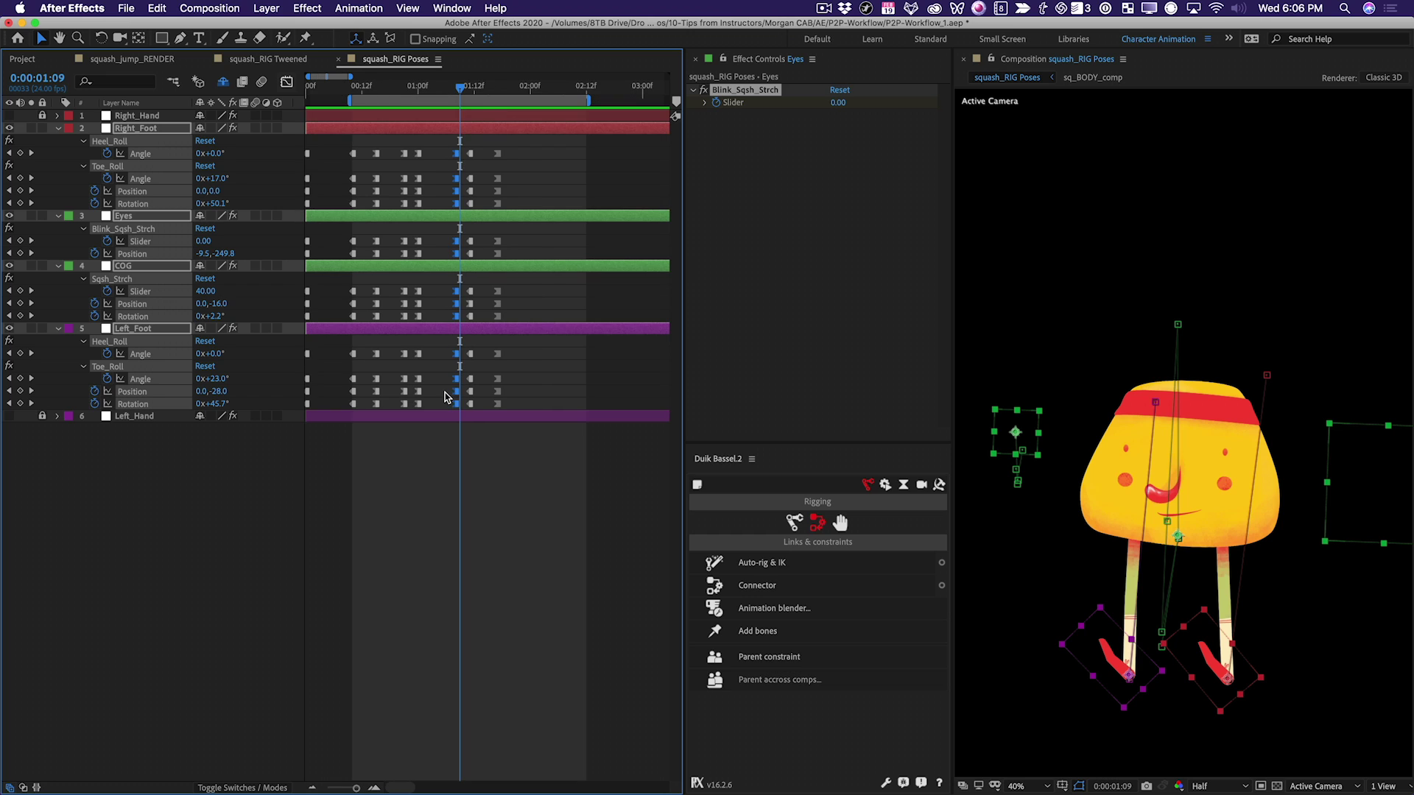
pyautogui.click(442, 490)
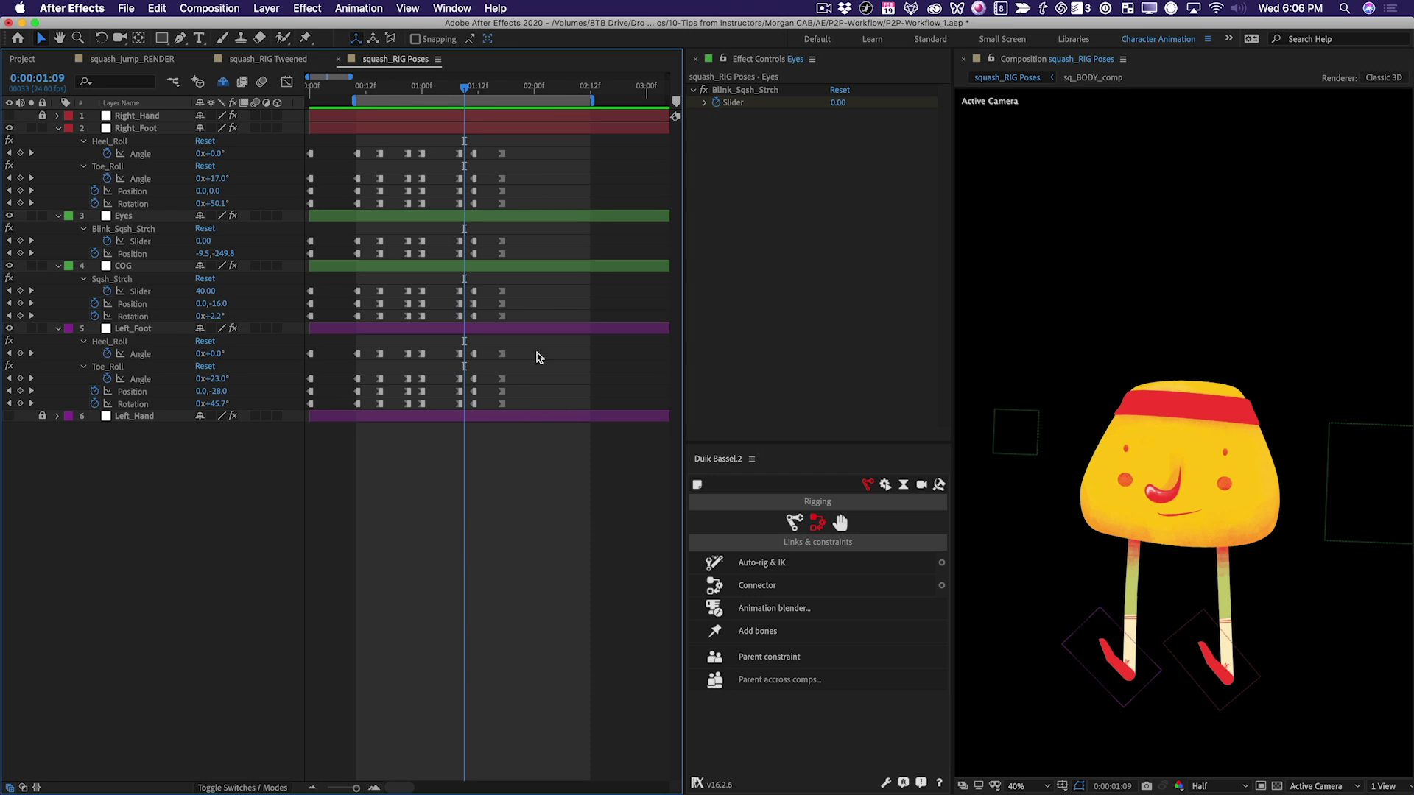
pyautogui.press('space')
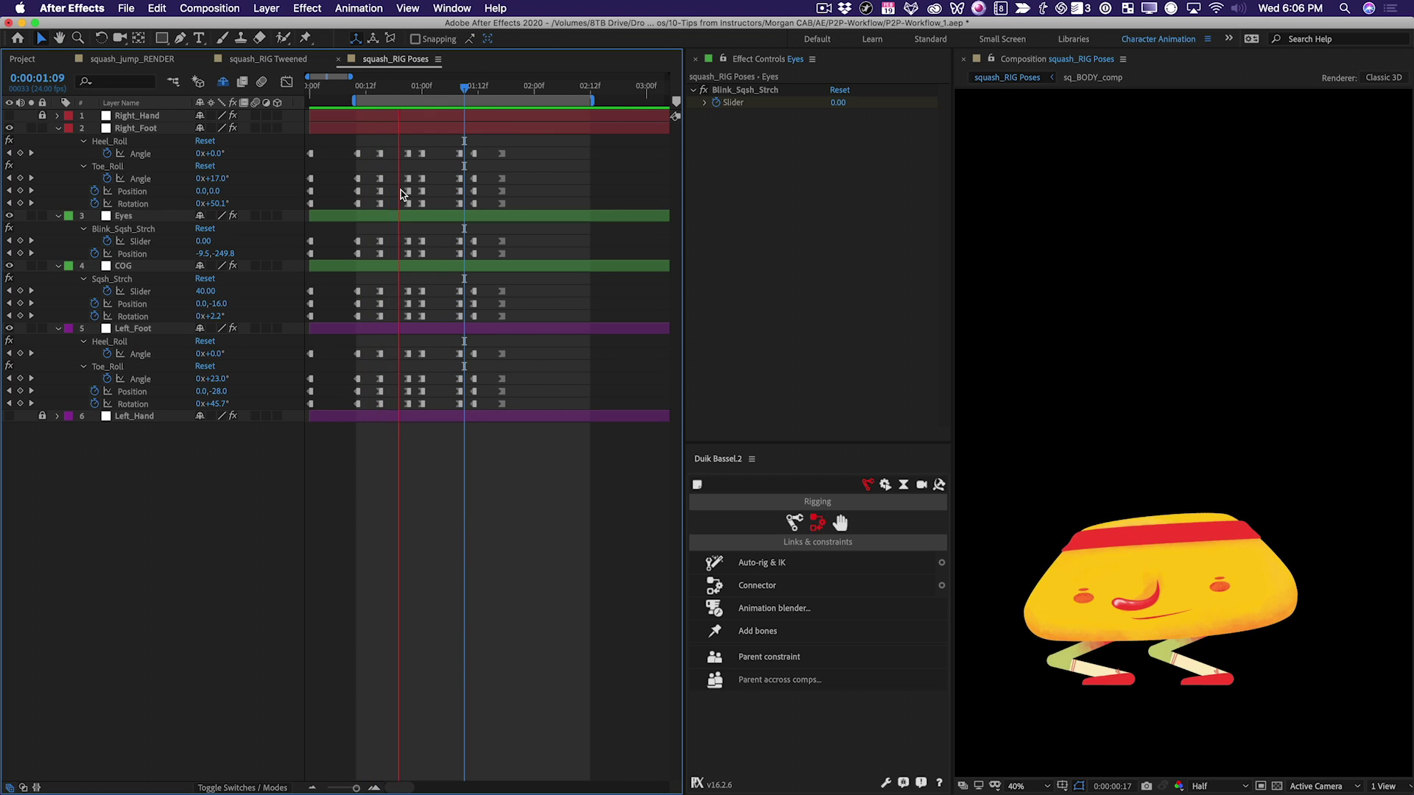